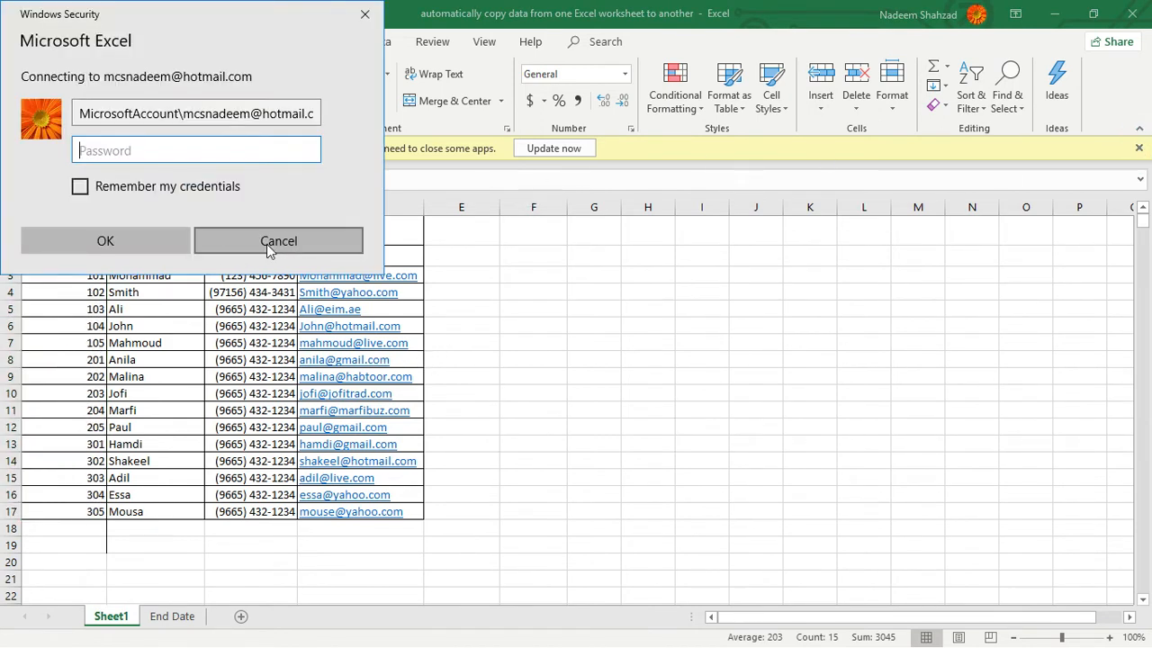
- Dismiss the account credentials prompt without signing in and return to the Lease Contract Details sheet
click(231, 252)
click(689, 379)
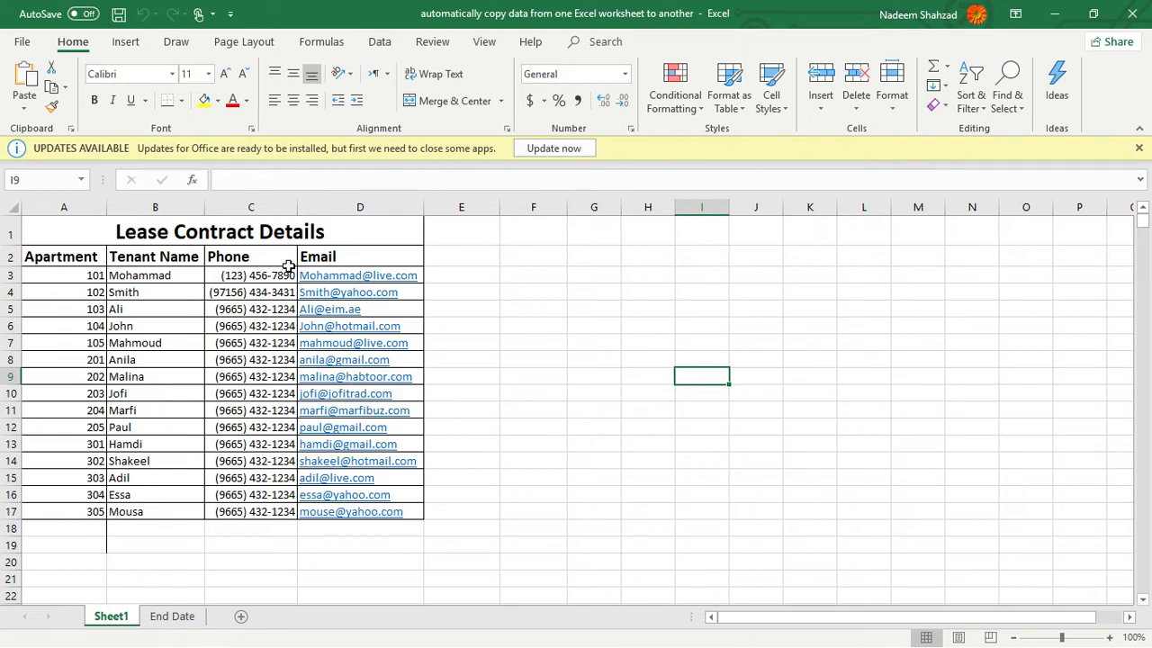
- Compare the columns of the lease table on Sheet1 with the contract table and its date columns on the End Date sheet
click(71, 277)
click(69, 307)
click(69, 323)
click(117, 276)
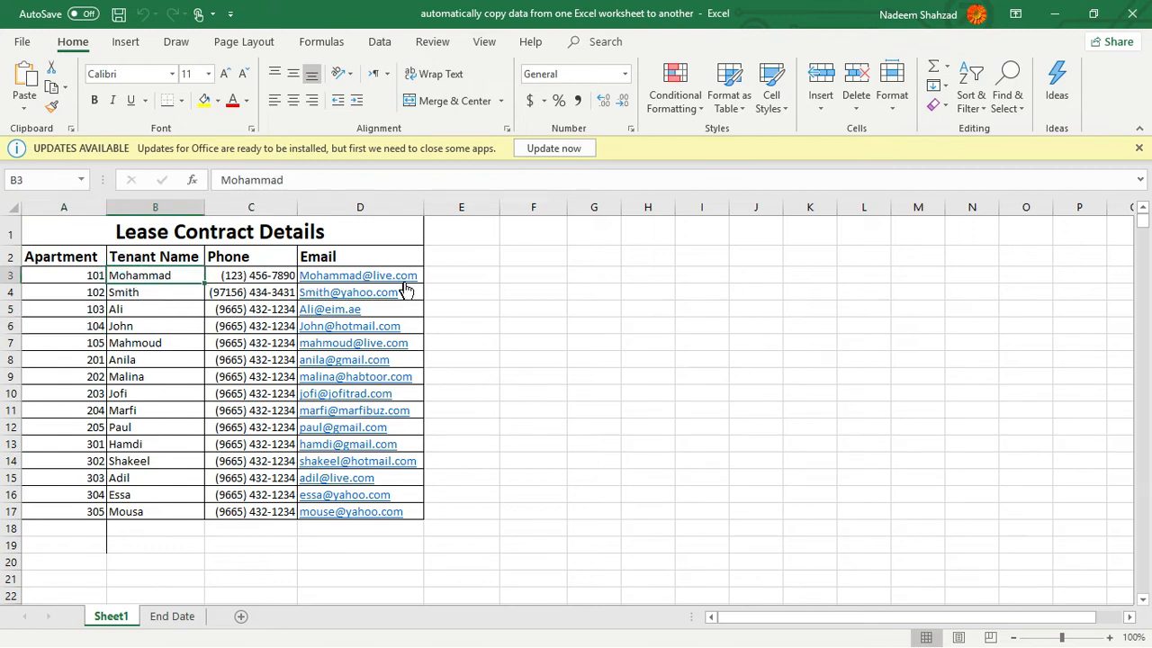
click(173, 621)
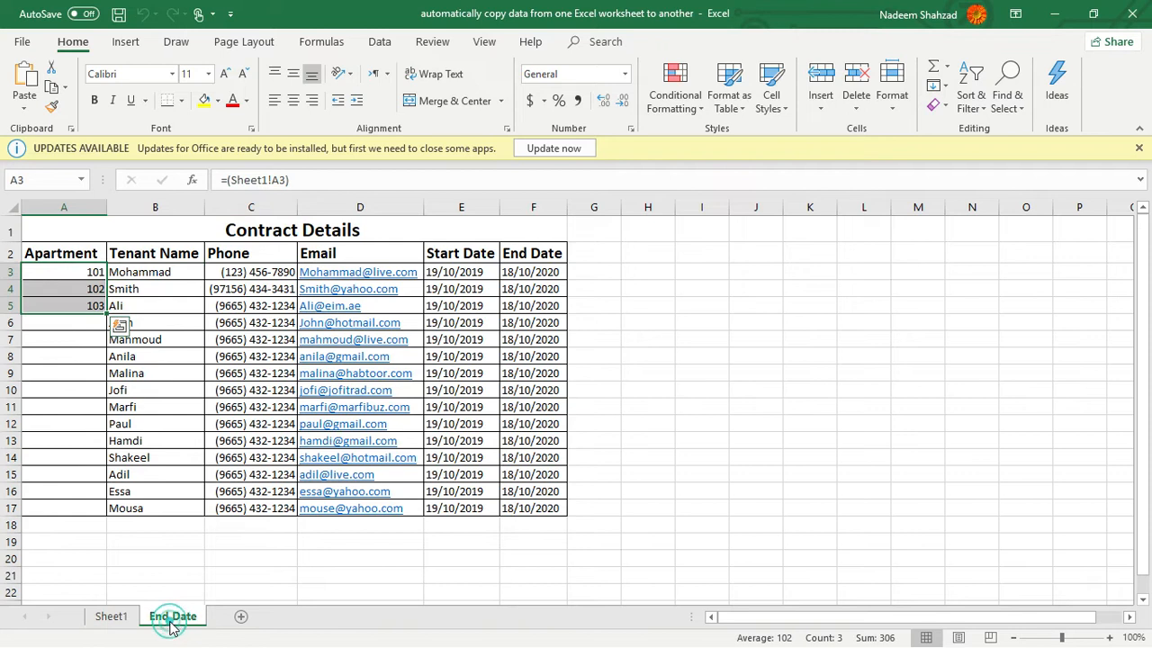
click(463, 254)
click(527, 255)
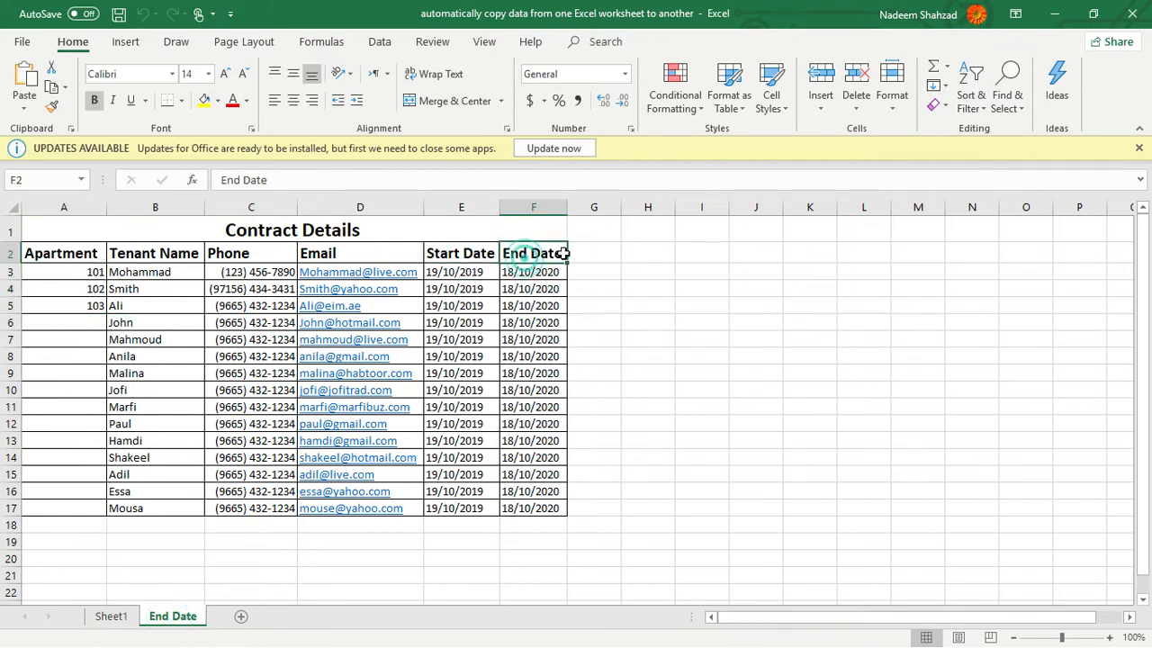
click(594, 254)
click(711, 257)
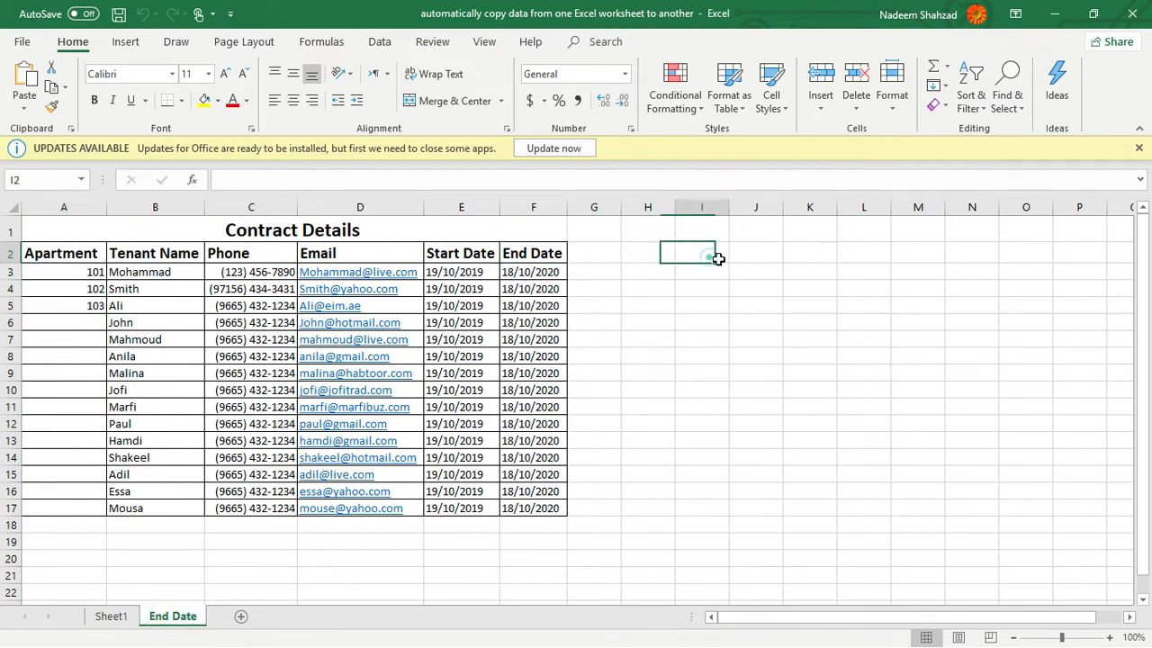
click(788, 252)
click(916, 256)
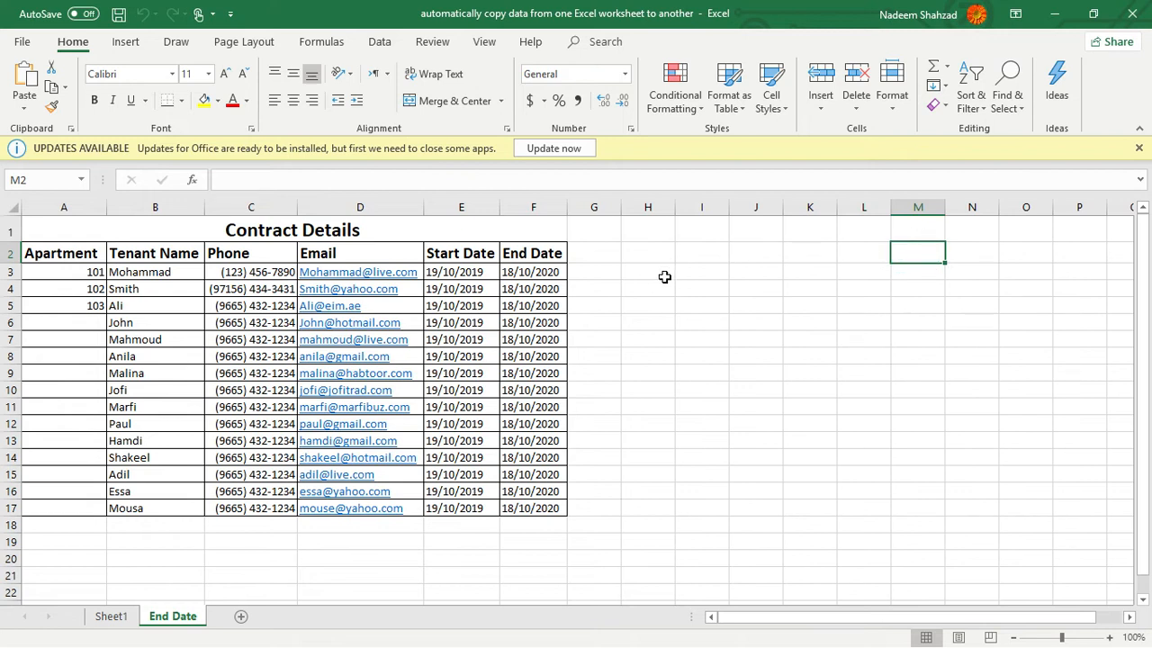
click(112, 616)
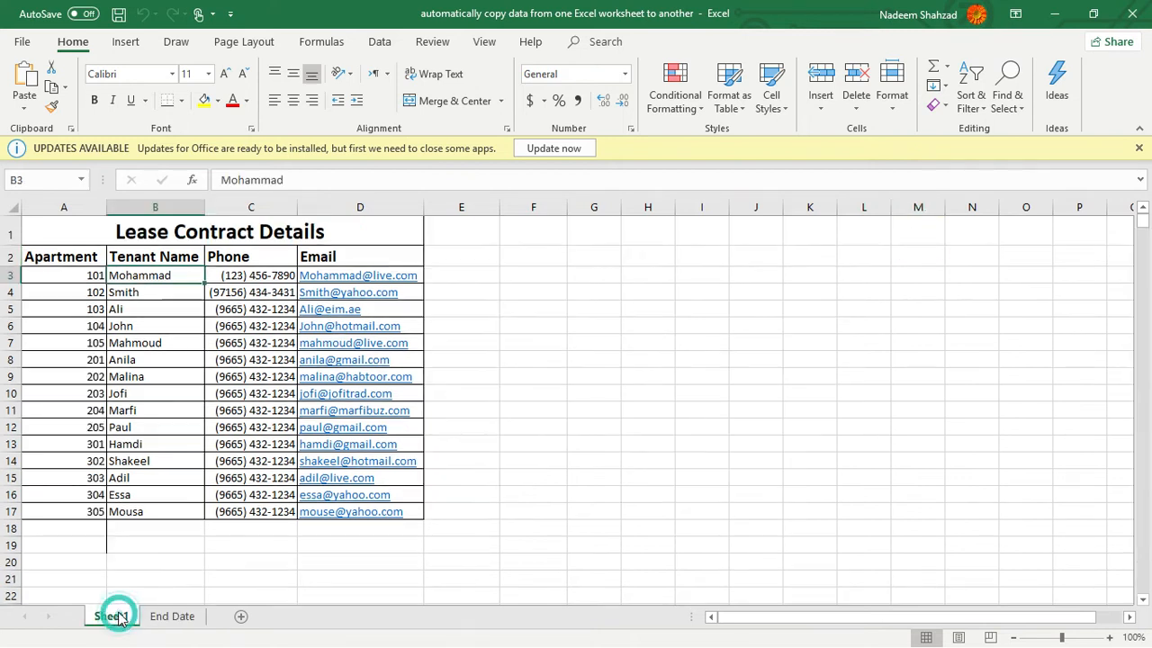
drag(34, 257, 350, 275)
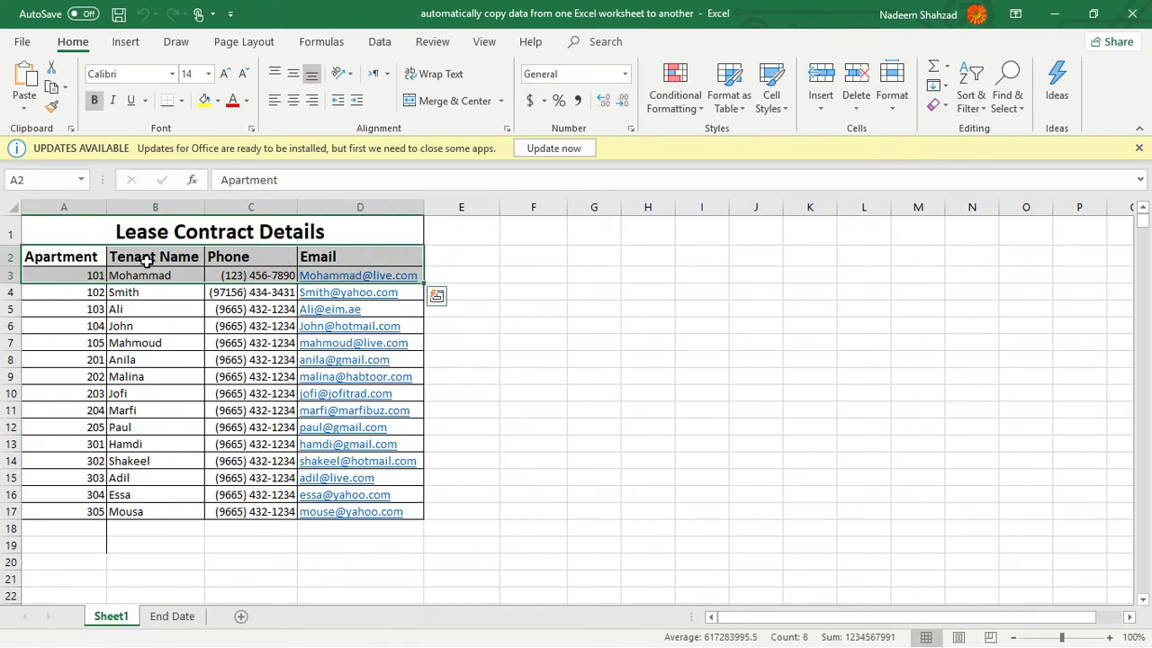
click(148, 261)
click(540, 311)
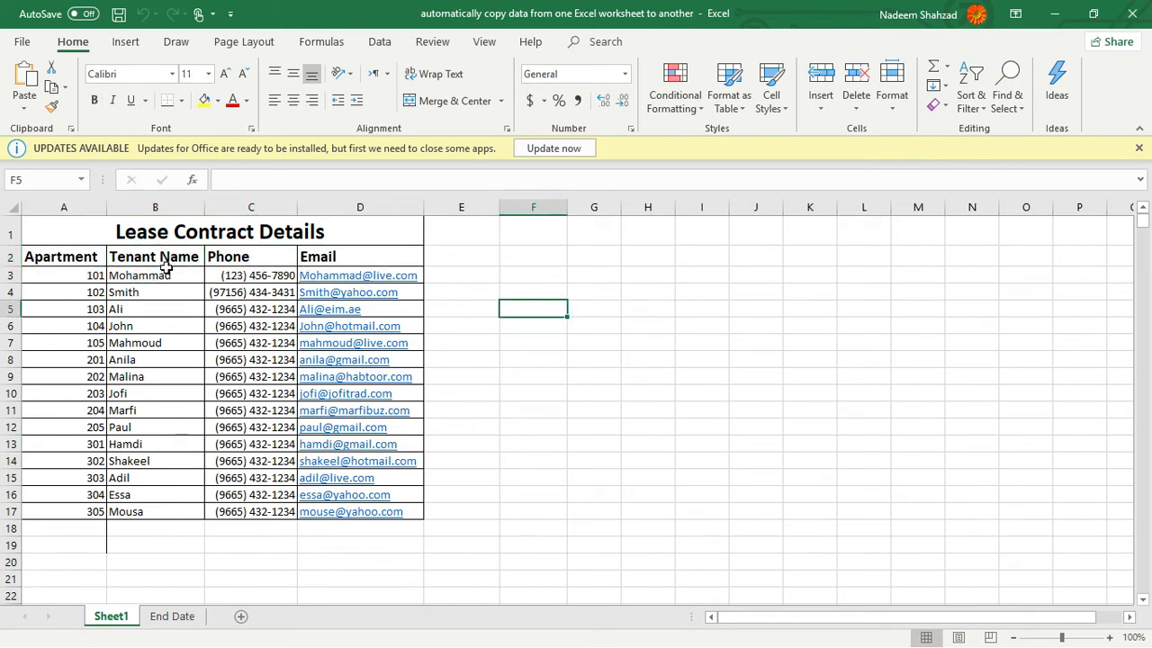
click(72, 259)
click(155, 262)
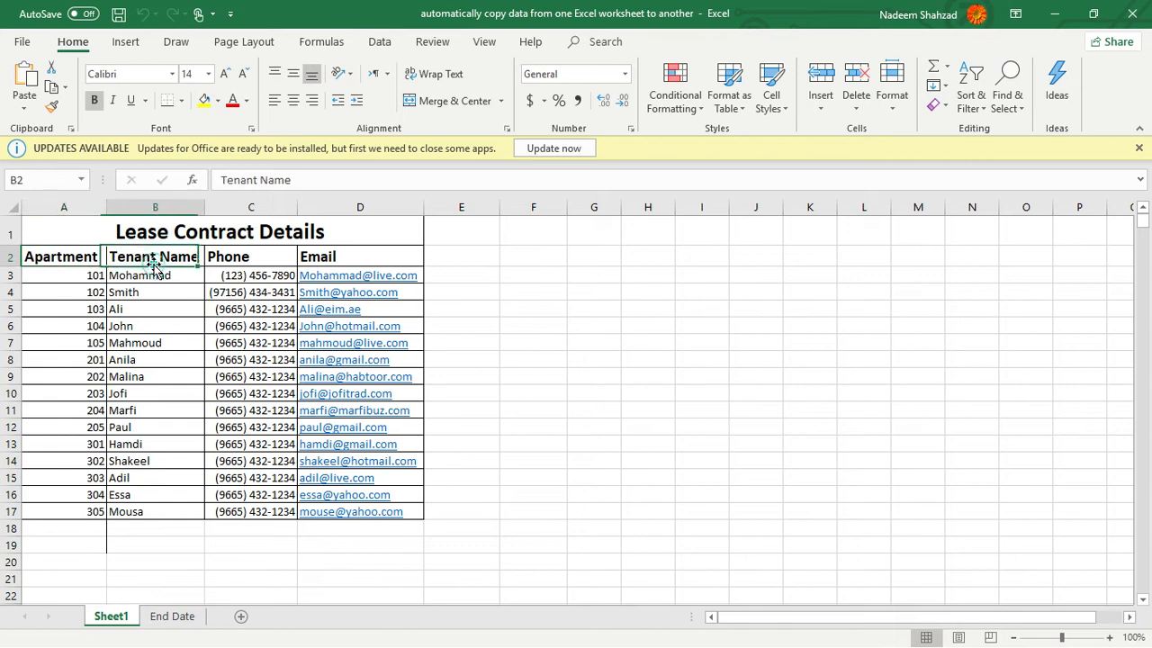
- Unmerge the Contract Details title cell in row 1 of the End Date sheet
click(173, 619)
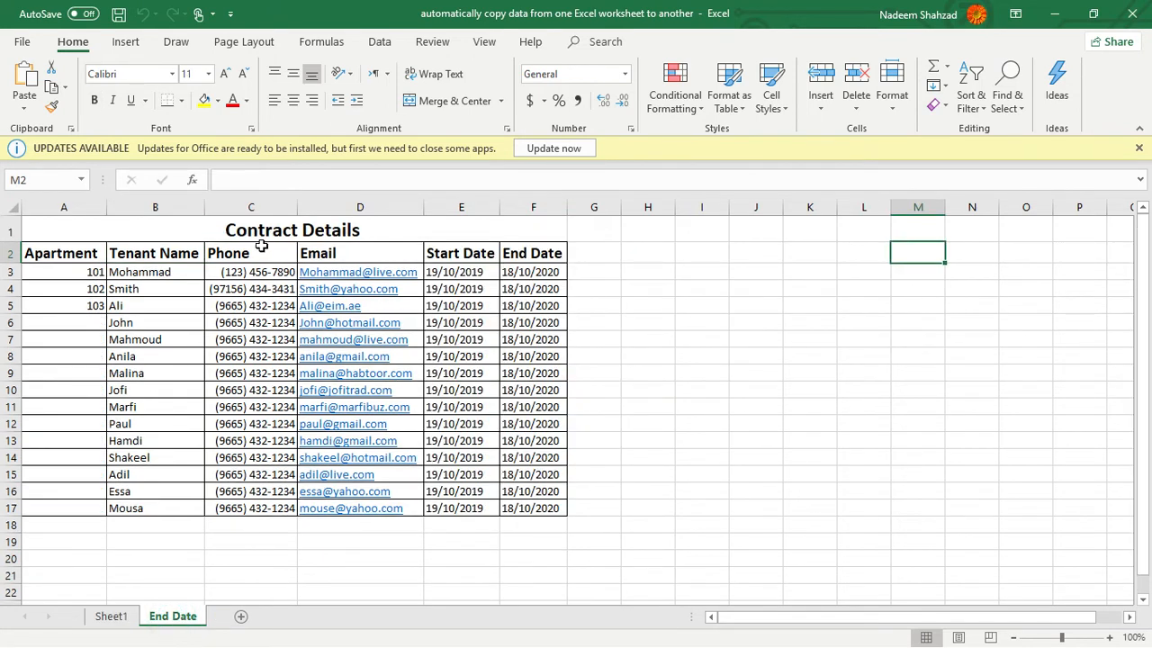
click(251, 207)
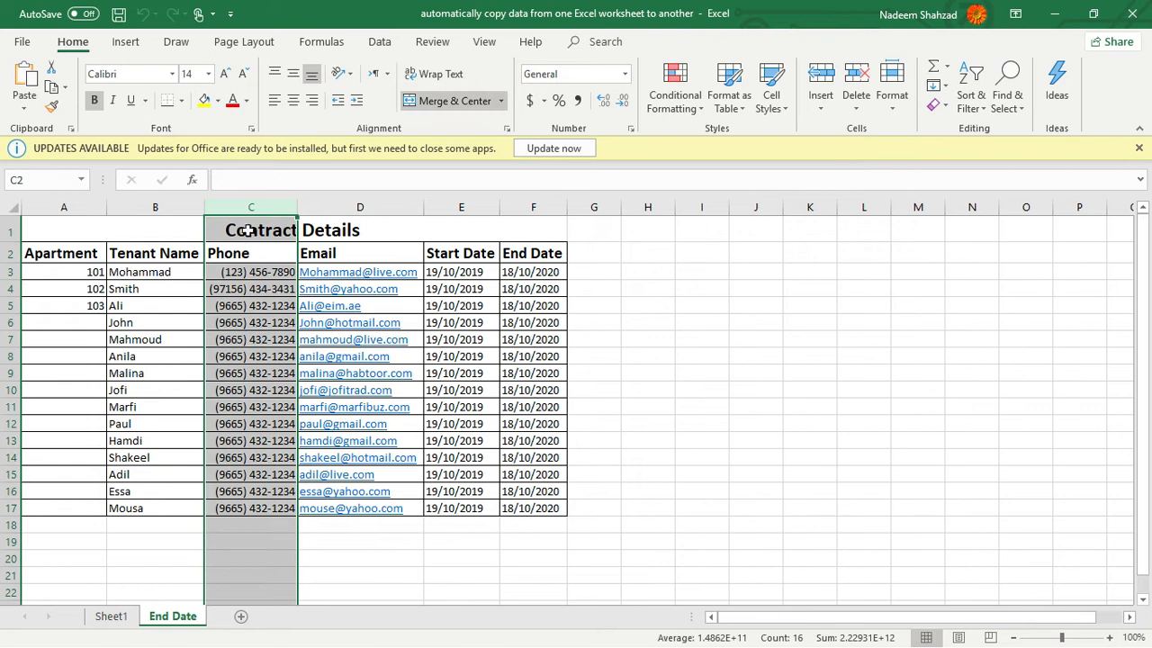
key(ctrl+a)
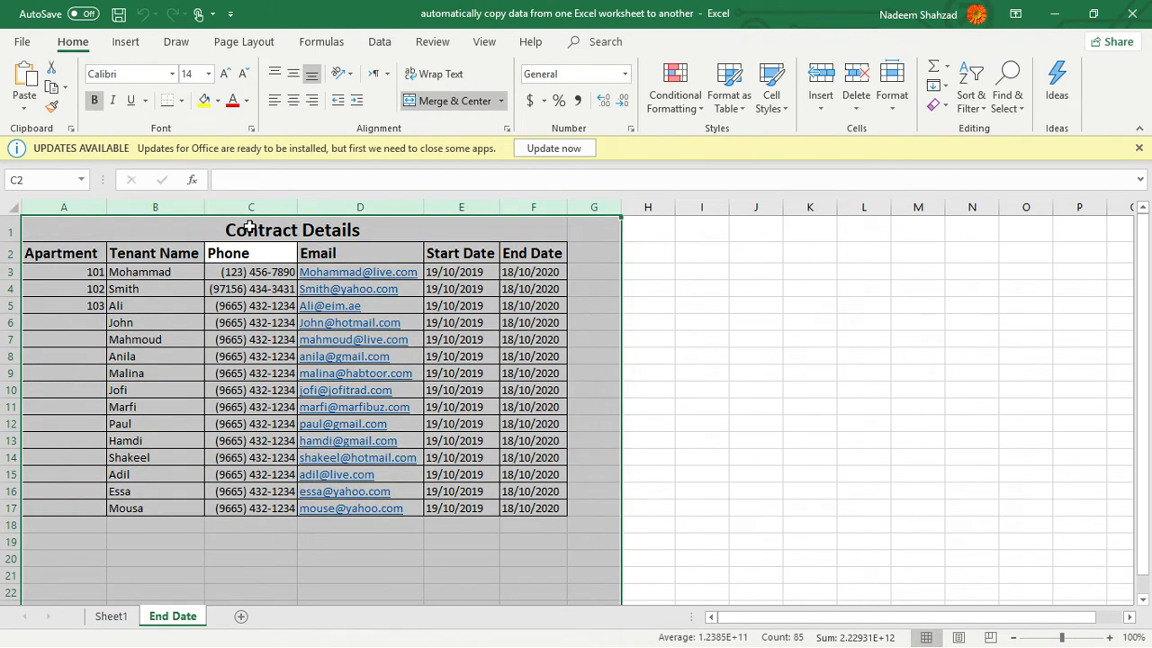
click(710, 372)
click(238, 225)
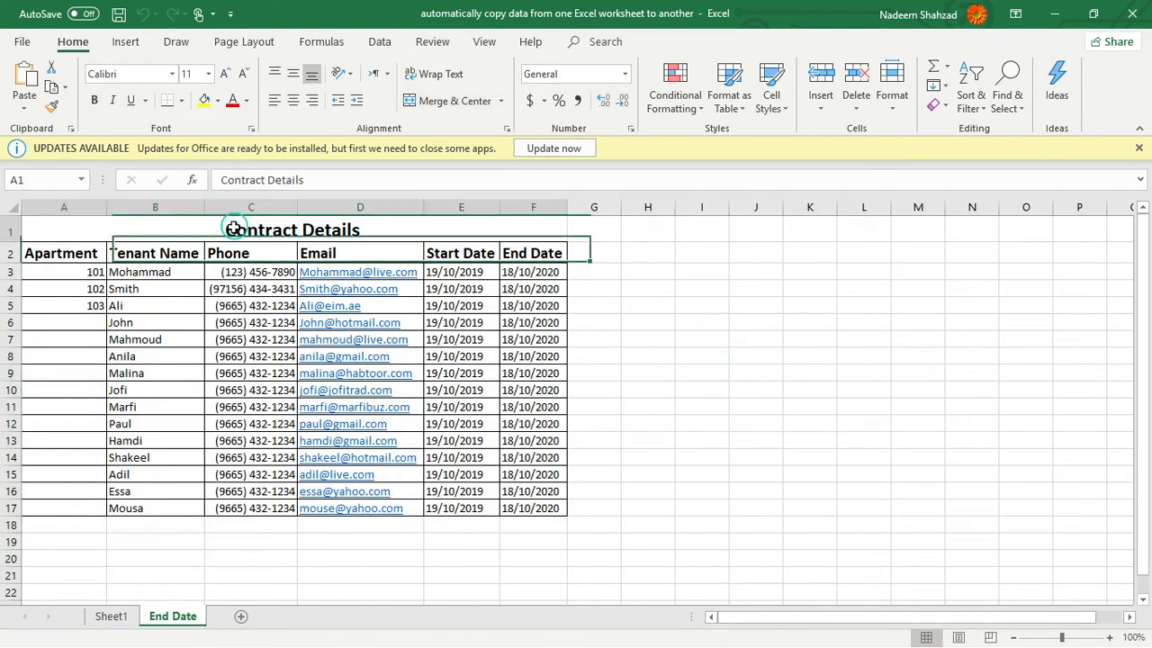
click(457, 101)
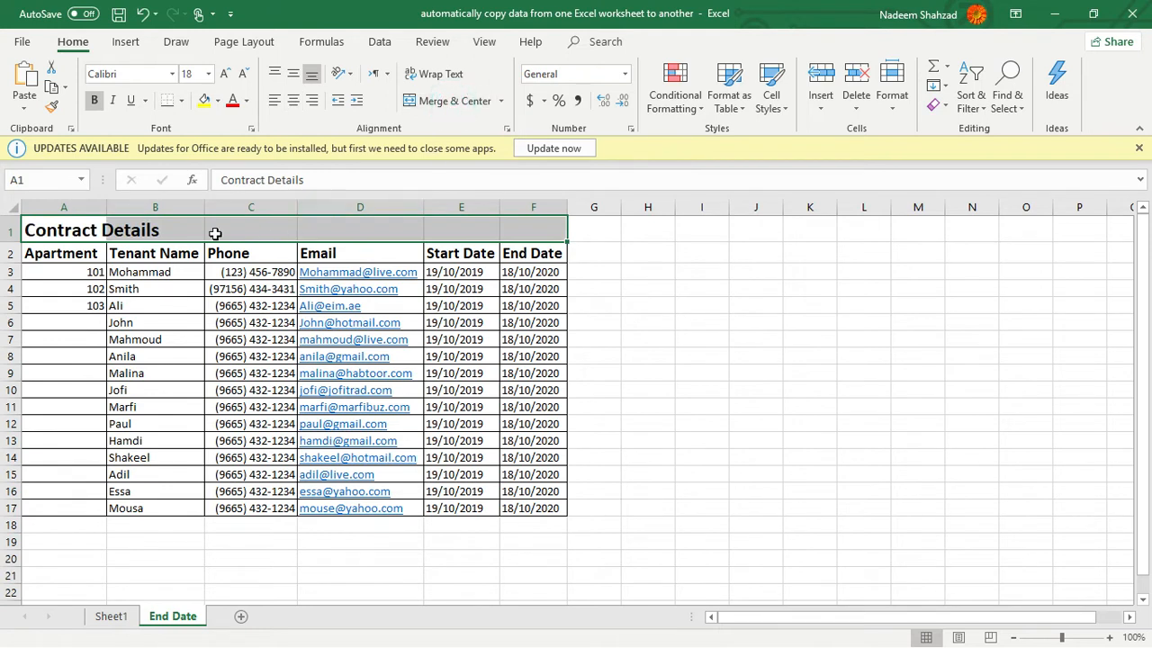
- Delete the Phone and Email columns (C and D) from the End Date sheet
click(725, 369)
click(244, 206)
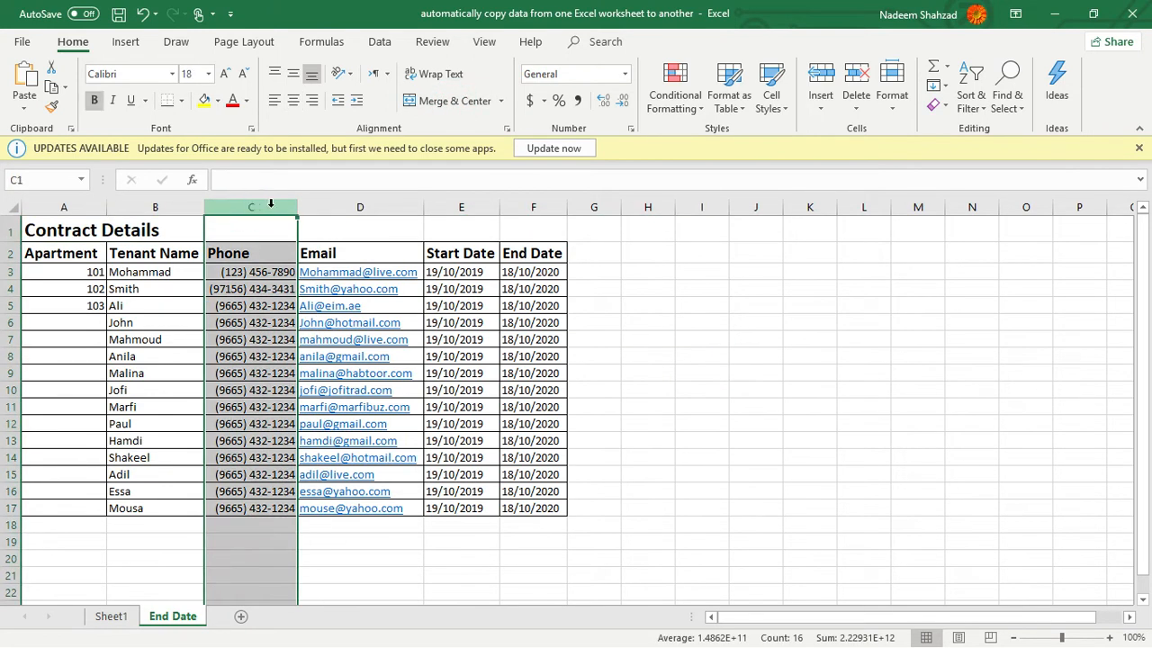
key(shift+Right)
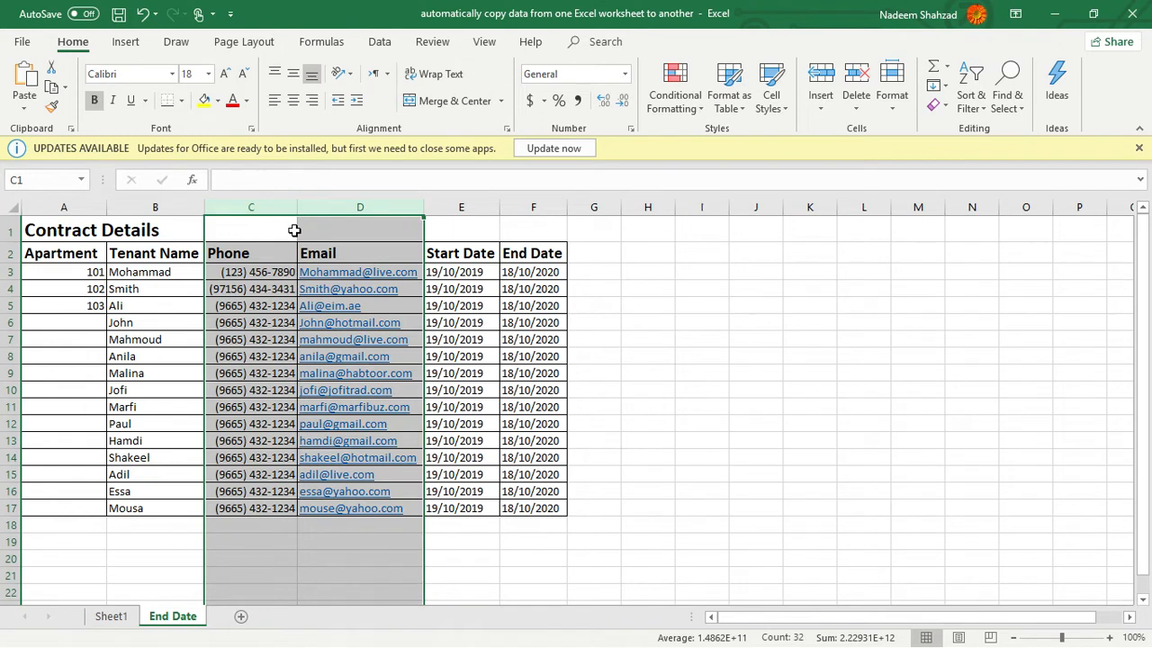
right_click(284, 208)
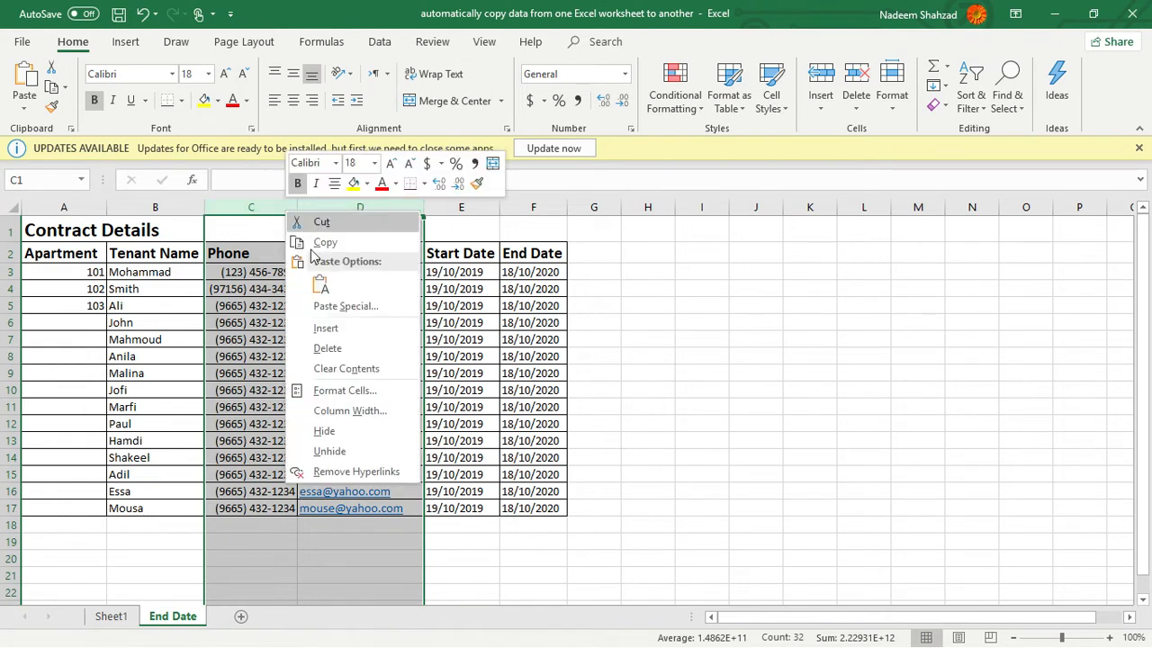
click(332, 341)
click(765, 424)
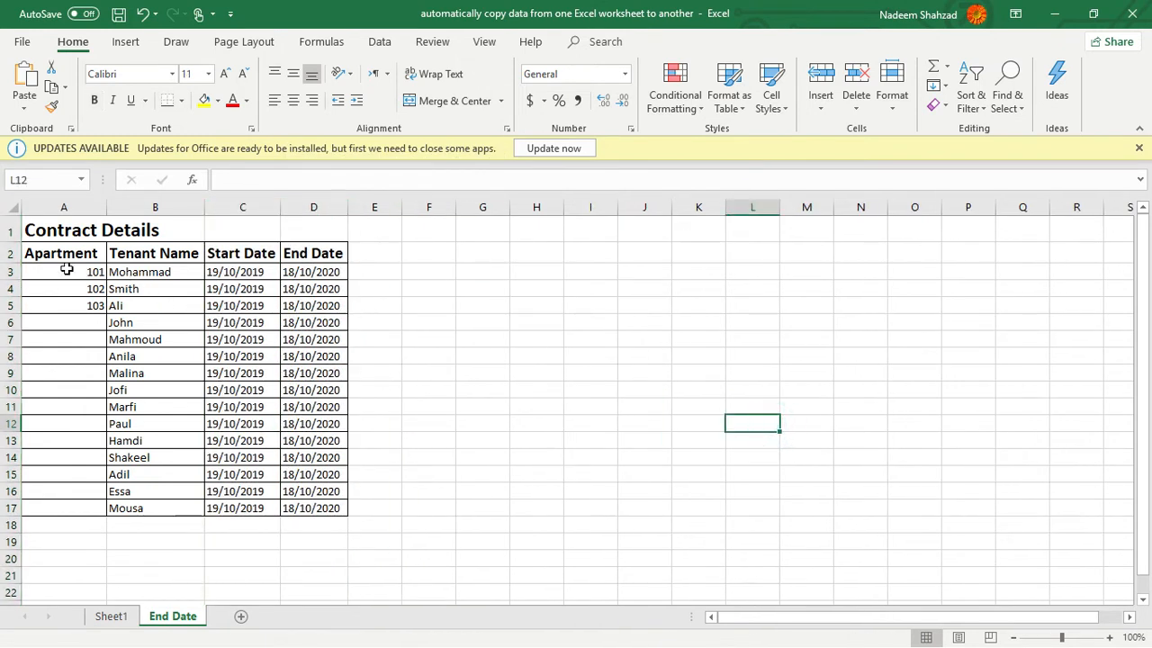
- Enter the apartment numbers 104, 105, 201, 202 and 203 from Sheet1 into cells A6 to A10 of the End Date sheet
click(78, 321)
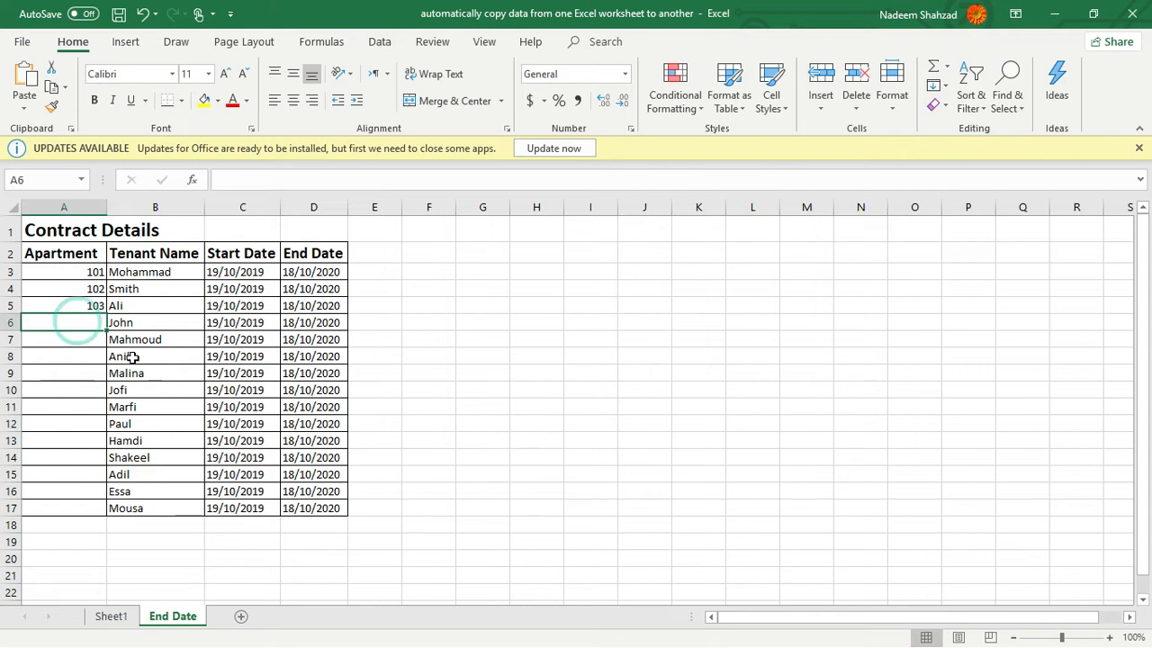
click(110, 616)
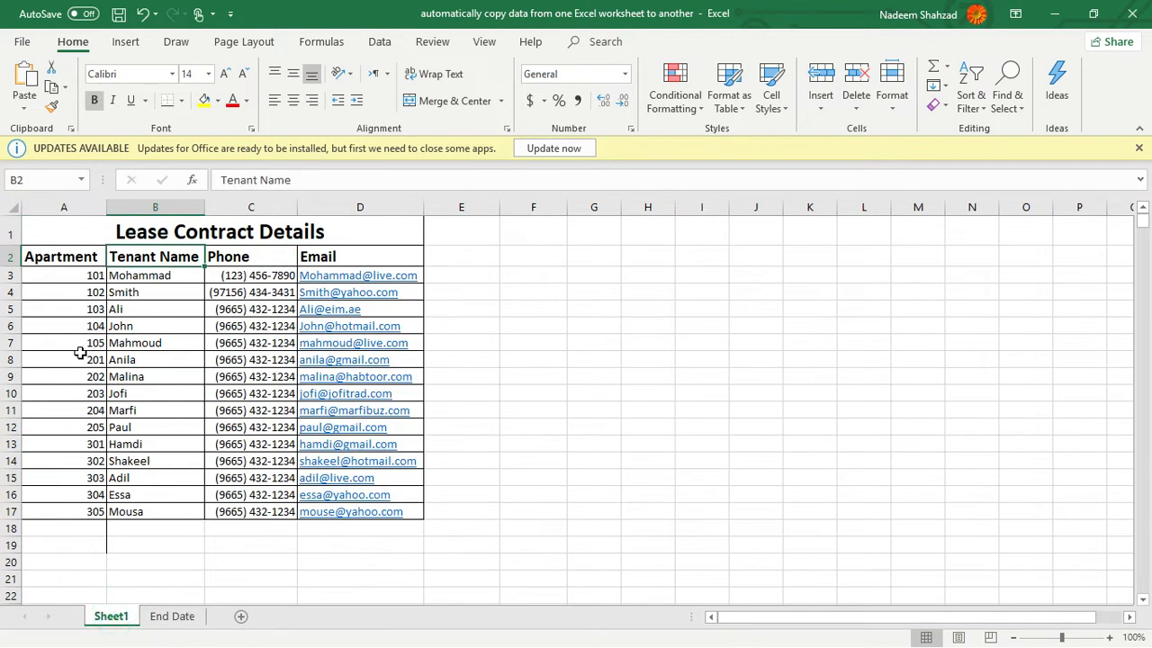
click(167, 617)
text(10)
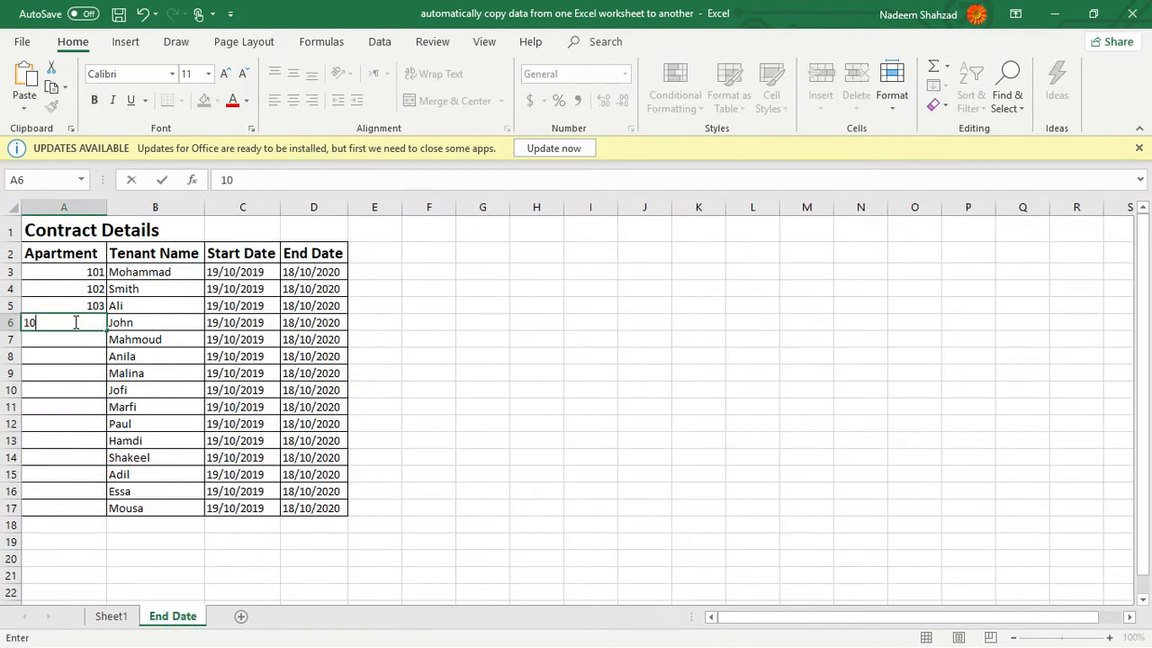
text(4)
key(Return)
text(105)
key(Return)
text(201)
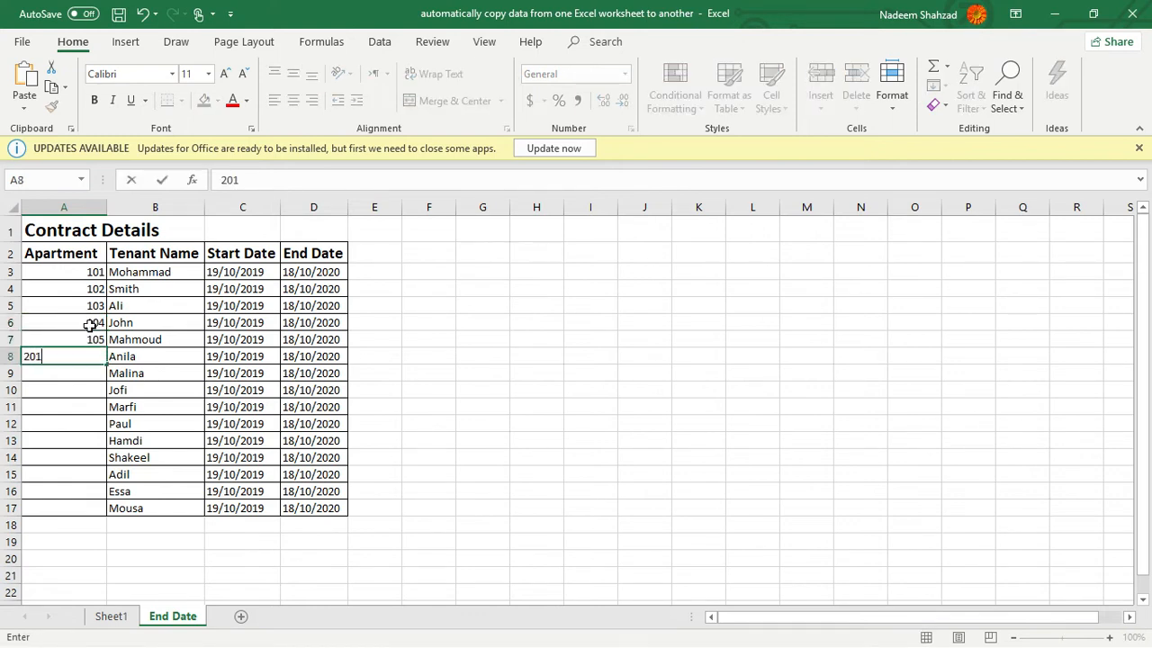
key(Return)
text(202)
key(Return)
text(203)
key(Return)
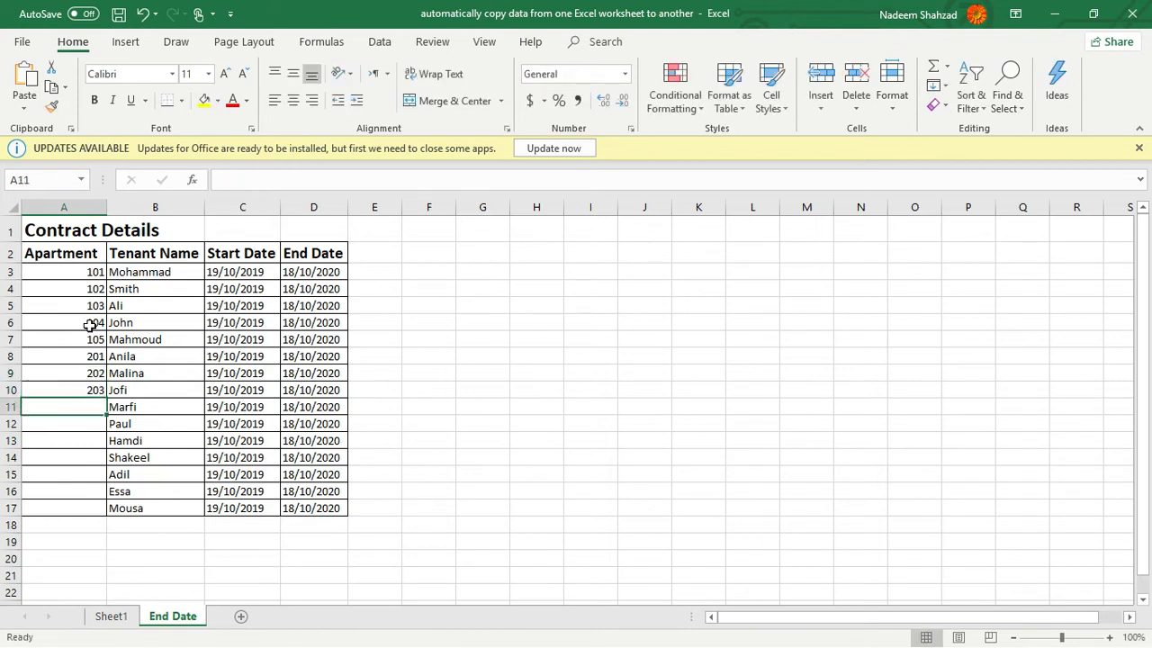
- Check the End Date entries against Sheet1 and widen the Start Date column on the End Date sheet to about 13.86
click(111, 617)
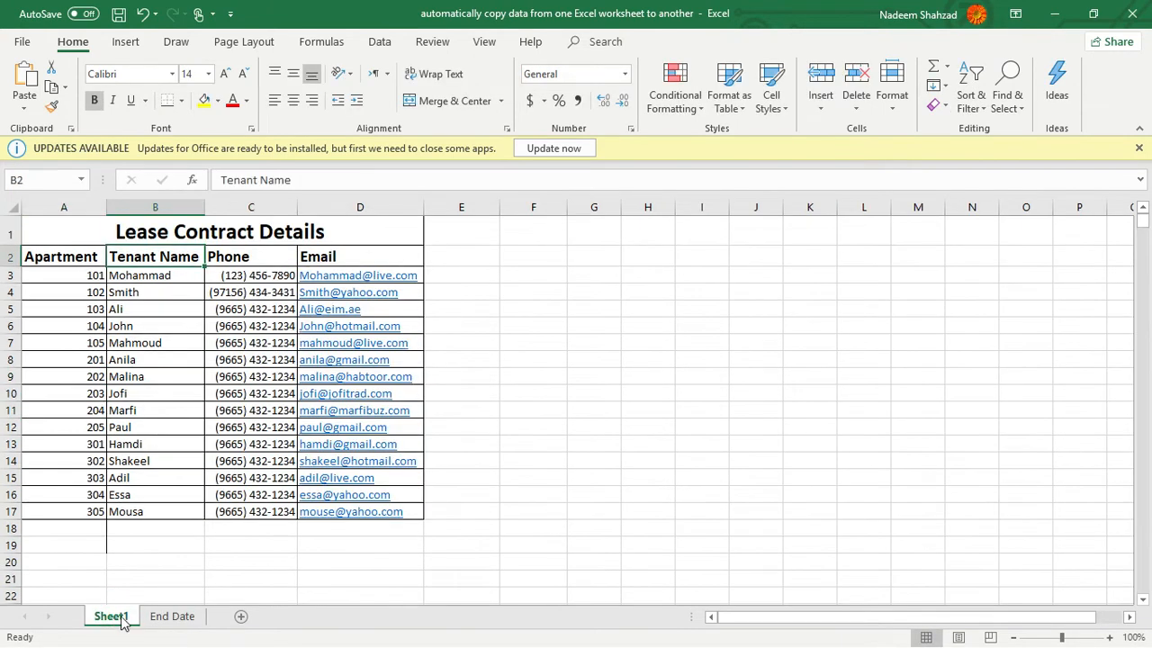
click(172, 616)
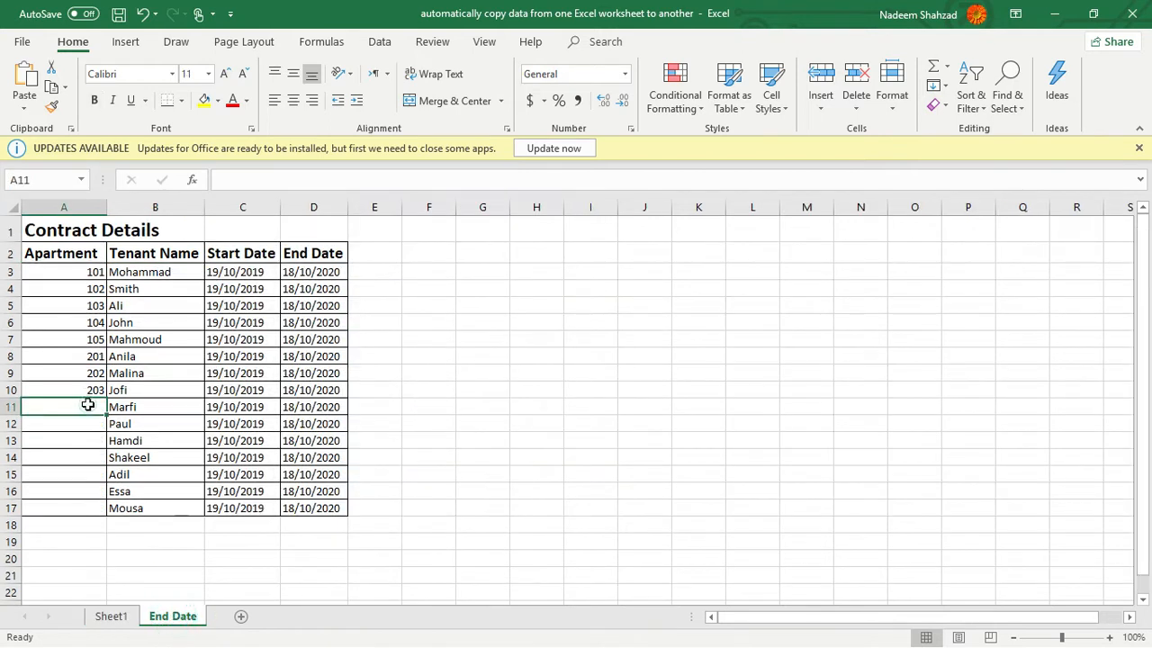
click(91, 371)
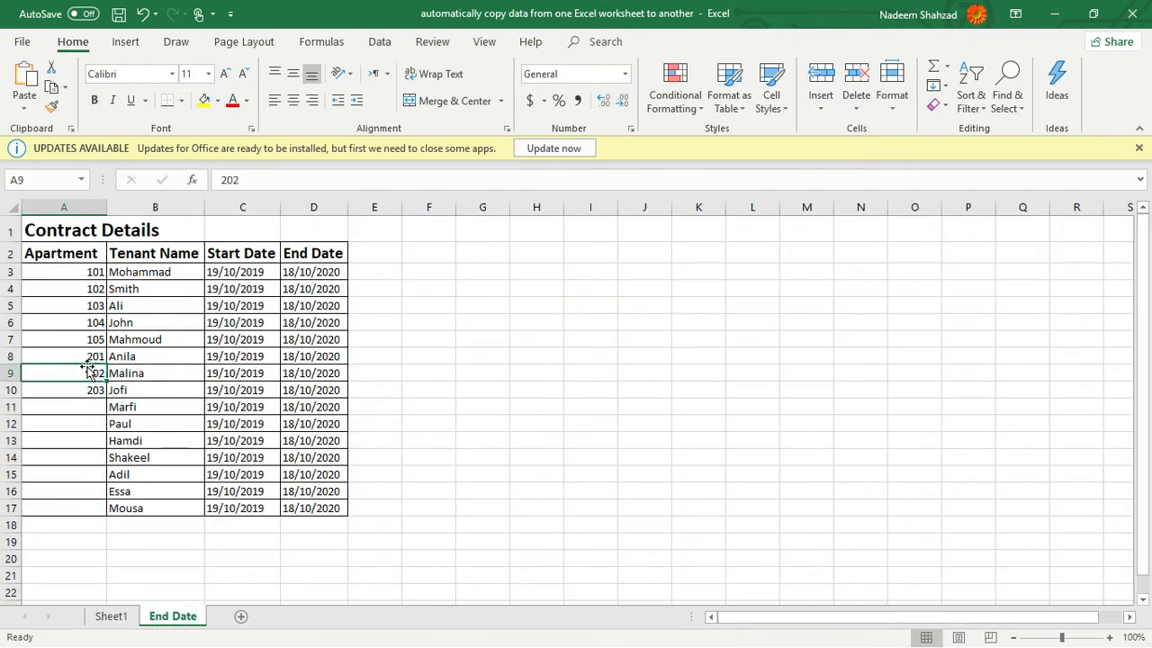
click(137, 273)
click(111, 616)
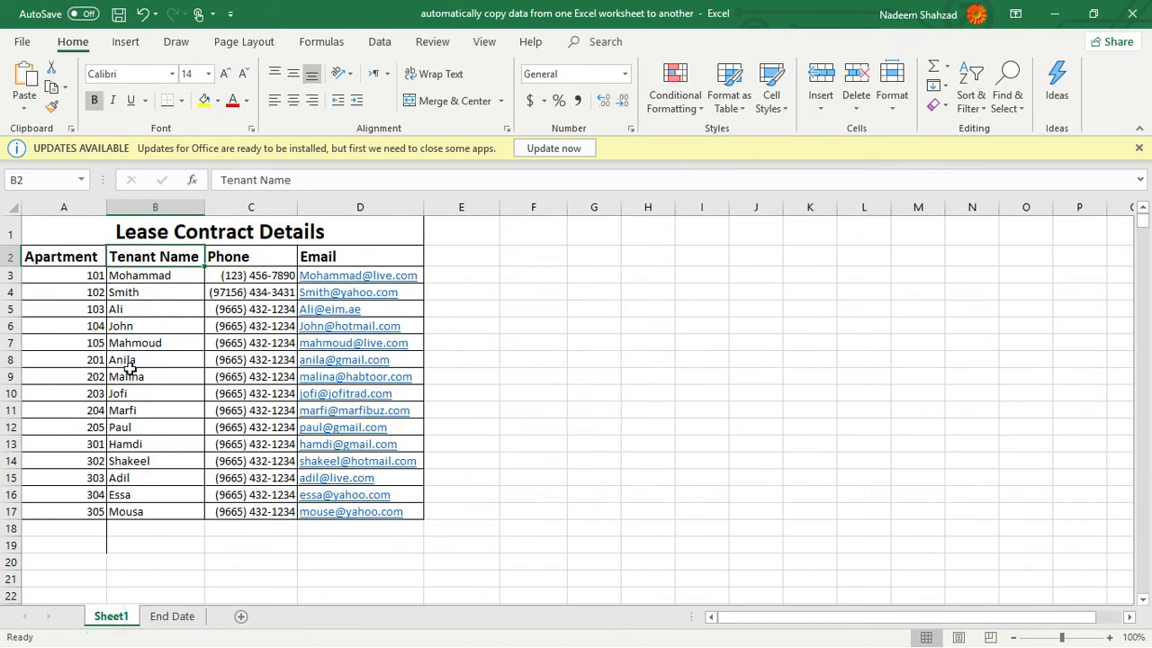
click(171, 617)
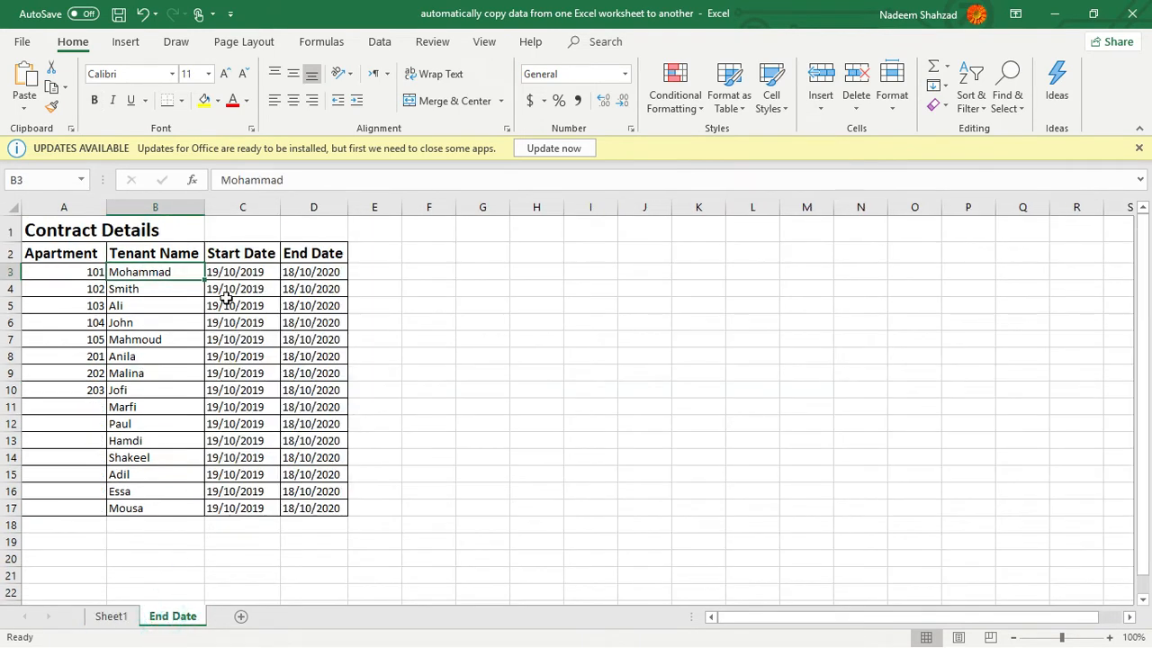
drag(280, 207, 290, 208)
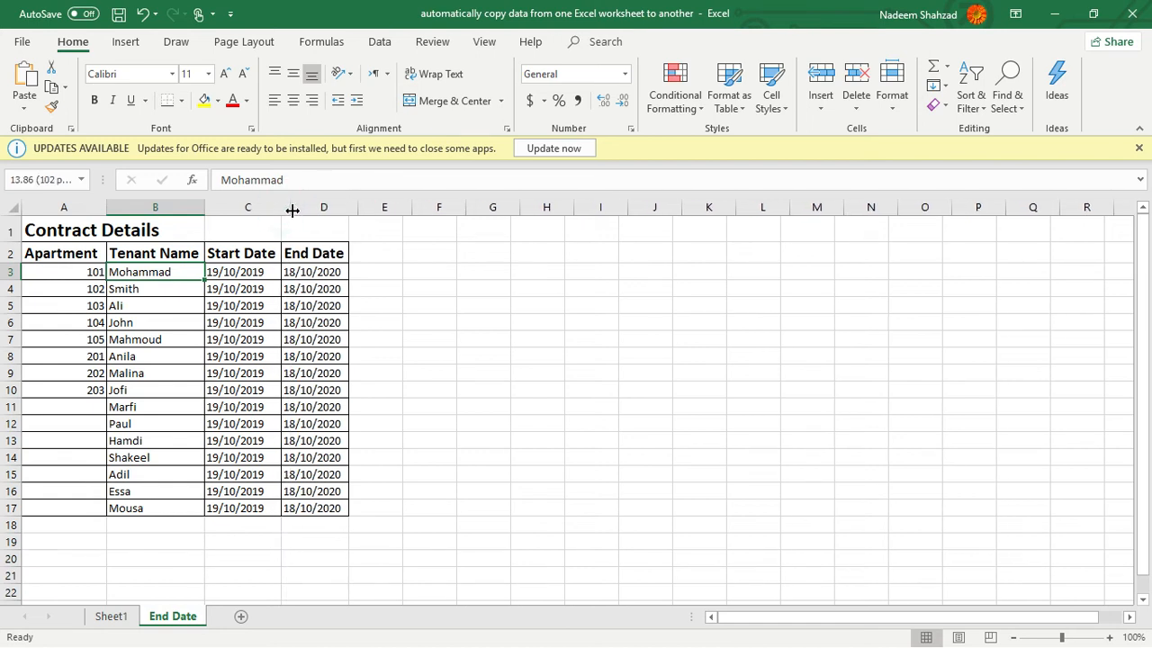
- Clear the apartment numbers in cells A3 to A10 of the End Date sheet
click(79, 272)
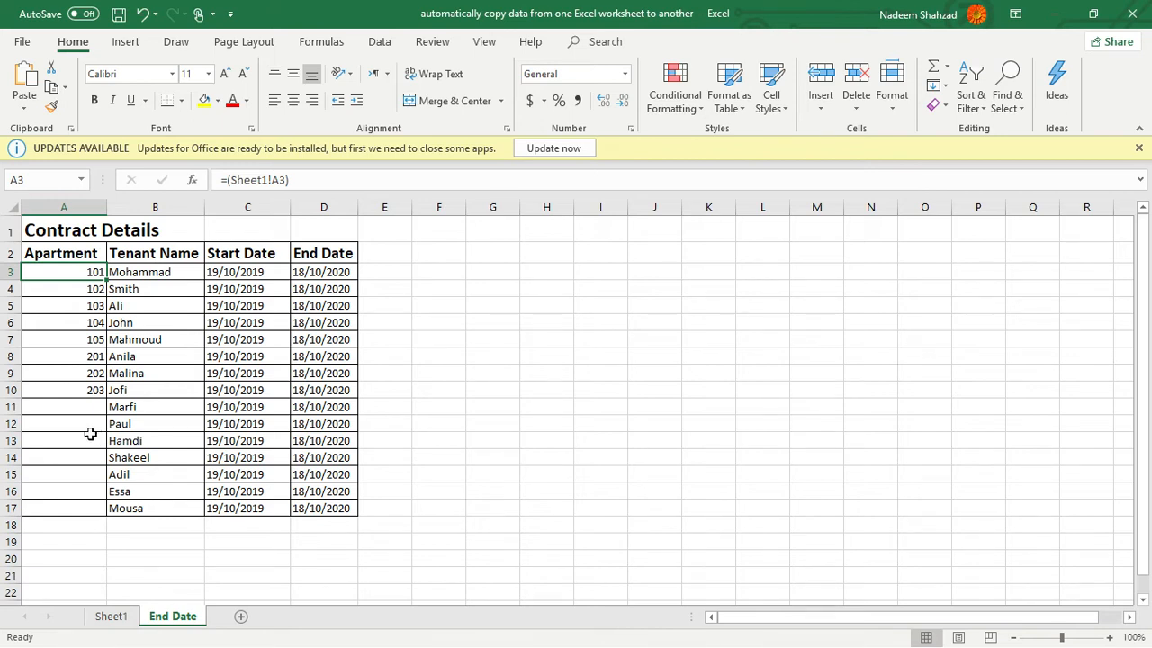
click(110, 617)
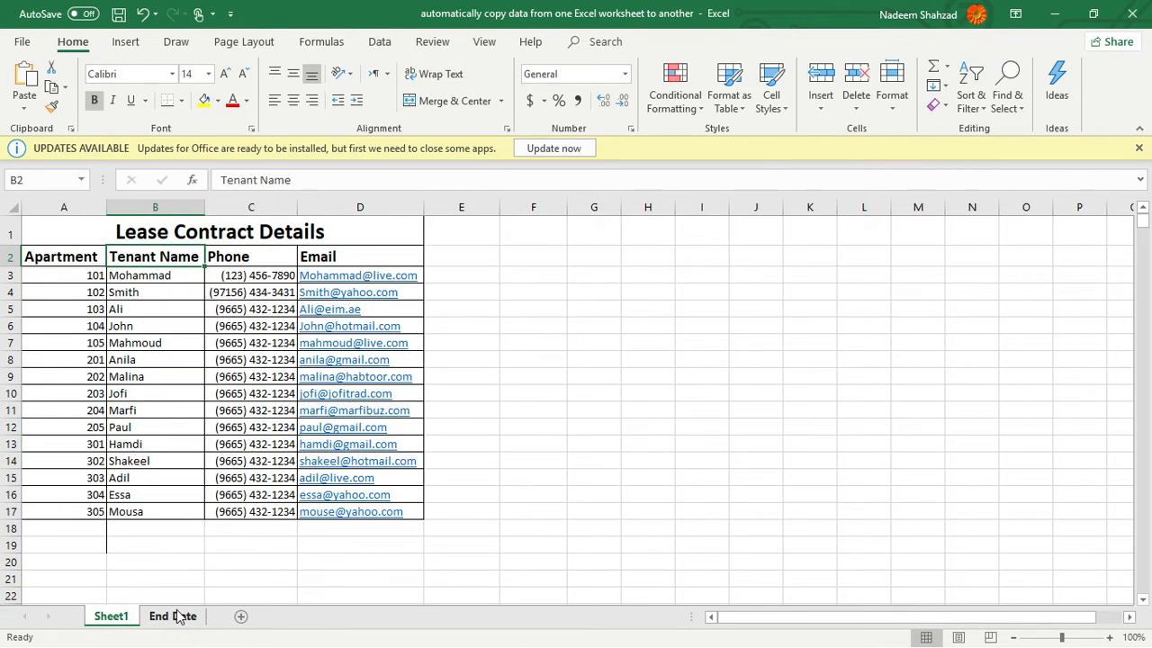
click(172, 617)
drag(71, 271, 74, 354)
click(74, 356)
drag(70, 270, 81, 393)
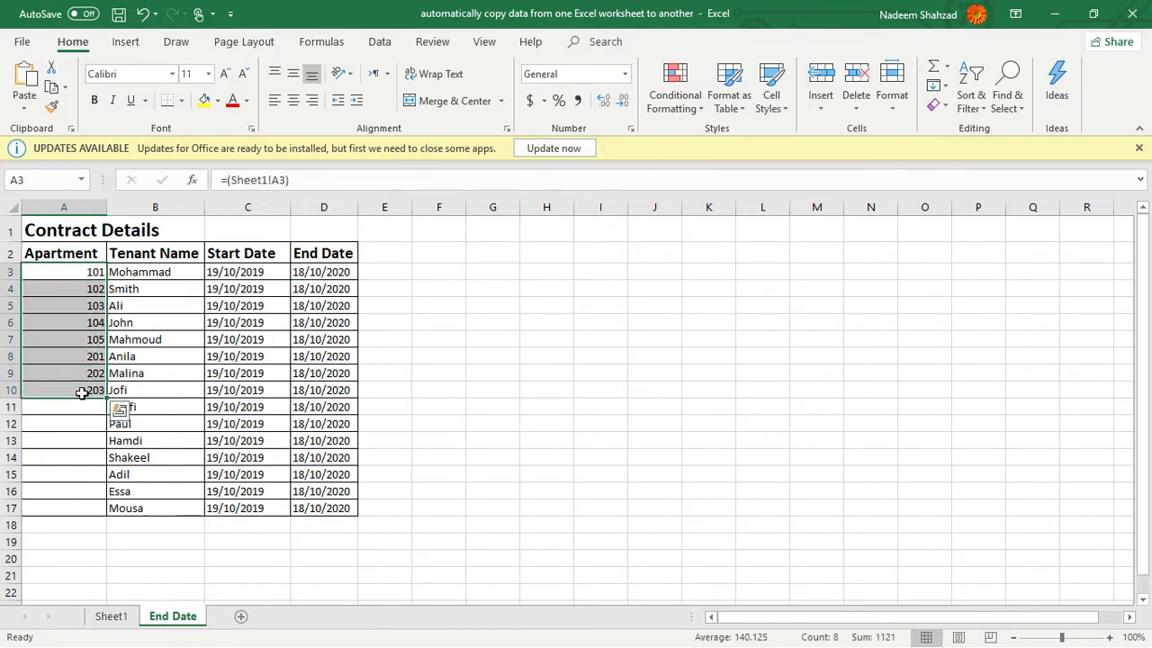
key(Delete)
- Clear all tenant names in cells B3 to B17 of the End Date sheet
drag(135, 272, 159, 506)
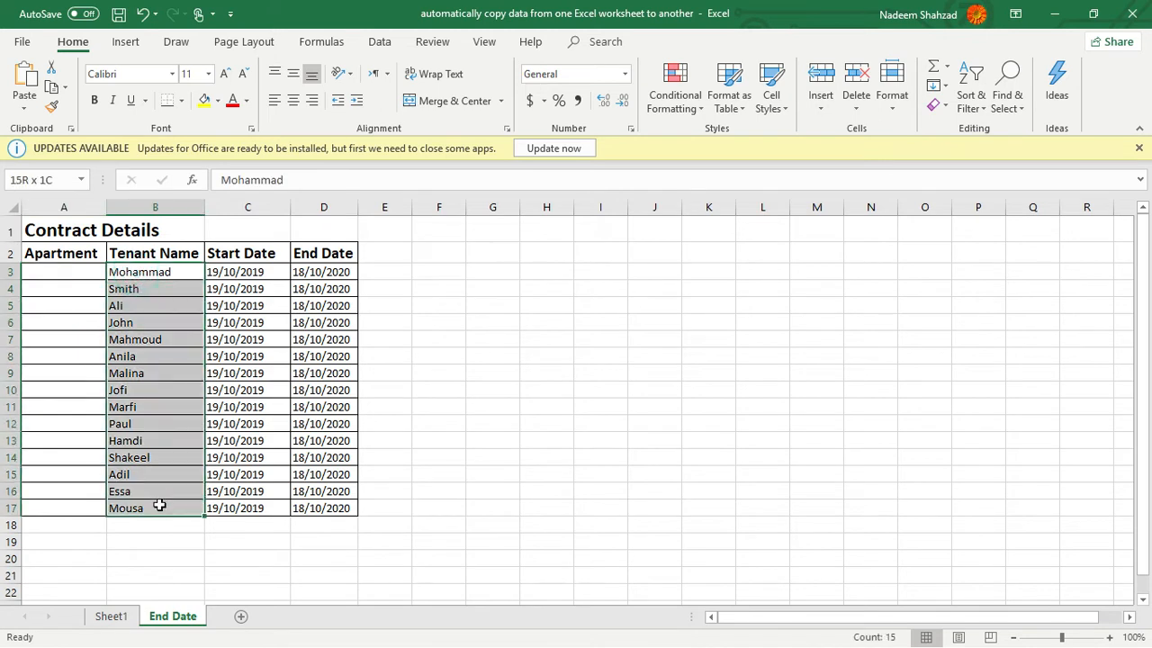
key(Delete)
click(478, 557)
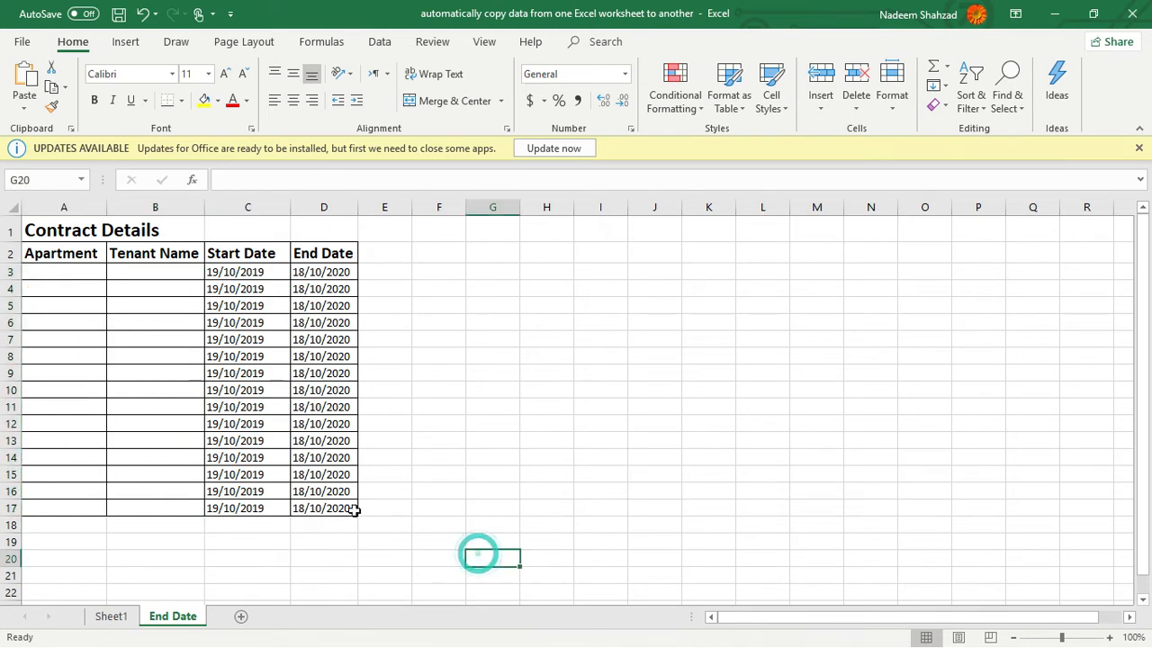
- Apply all borders to cells A17 to D23 on Sheet1 to extend the table grid below the last tenant
click(75, 276)
click(109, 617)
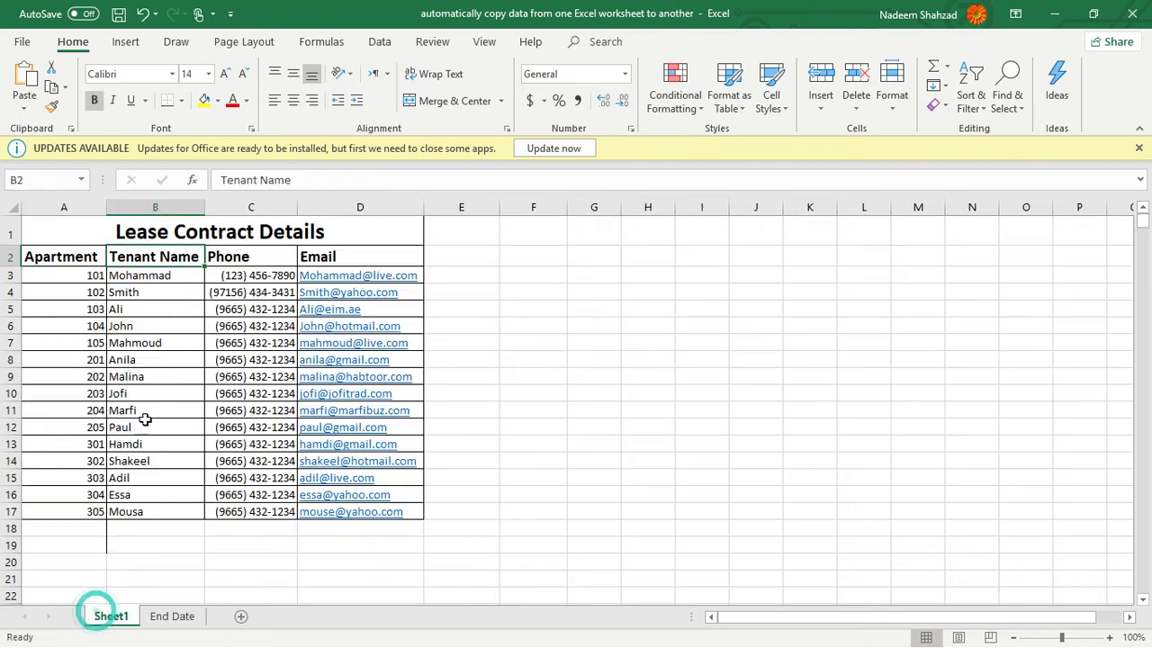
click(73, 531)
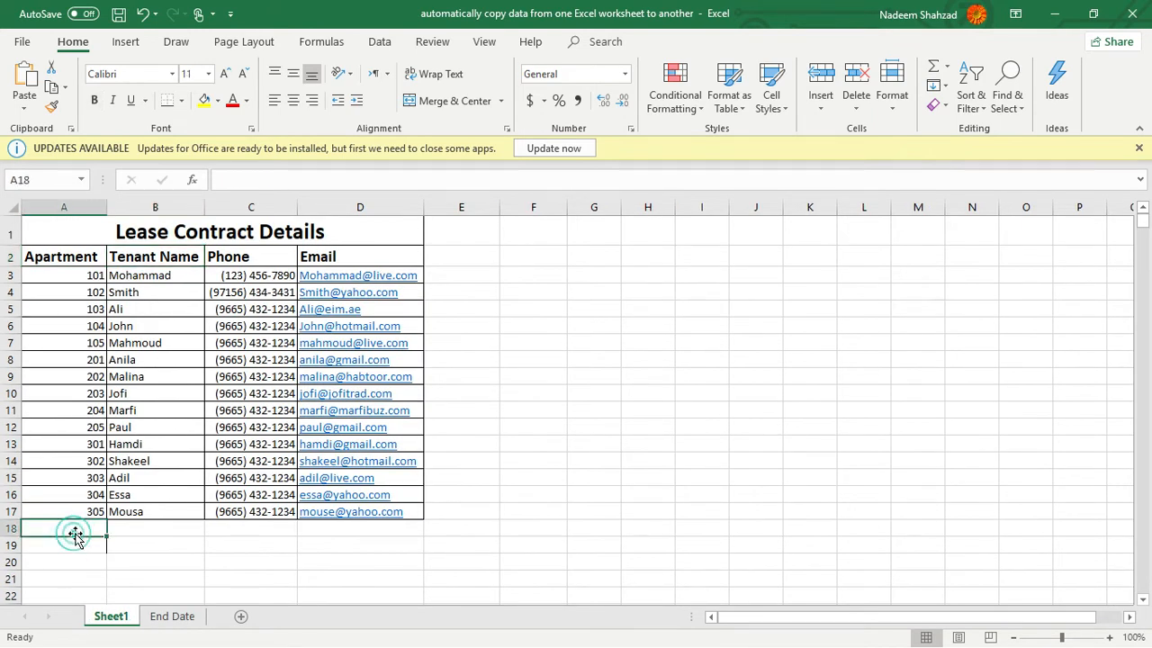
click(90, 562)
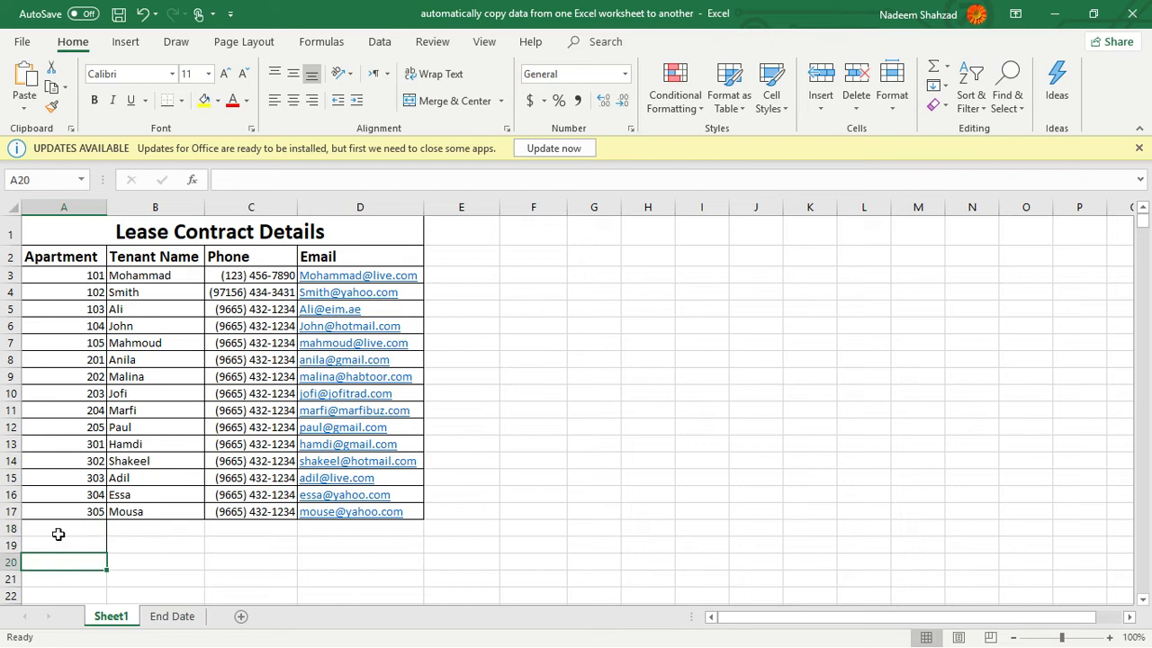
drag(46, 515, 340, 526)
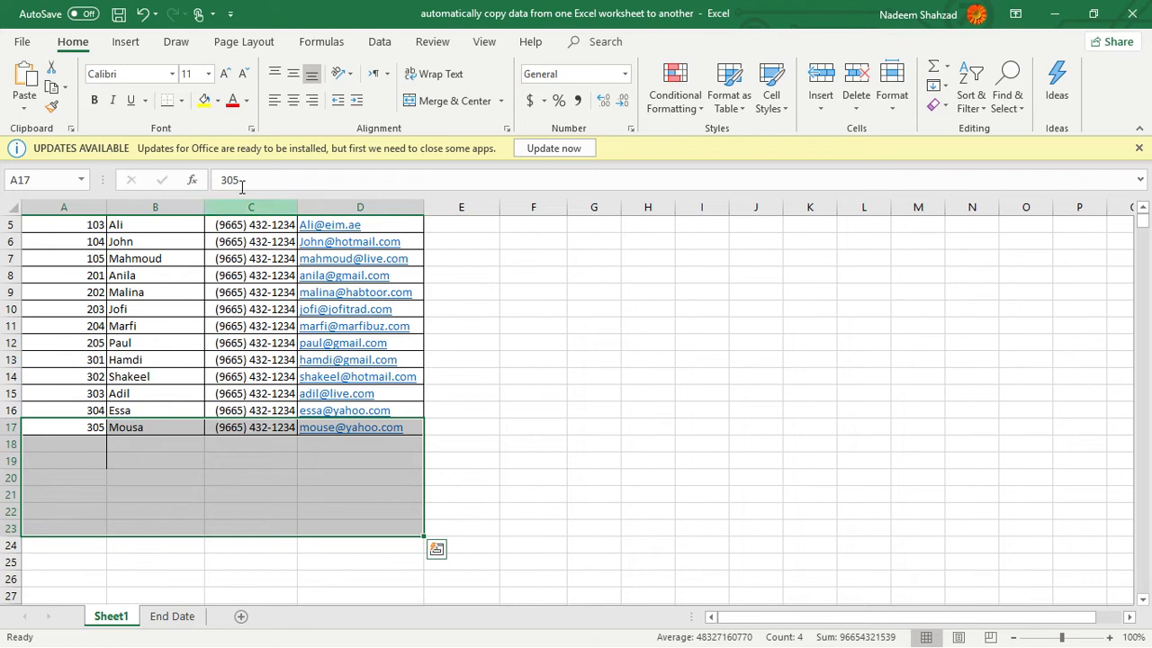
click(180, 101)
click(196, 250)
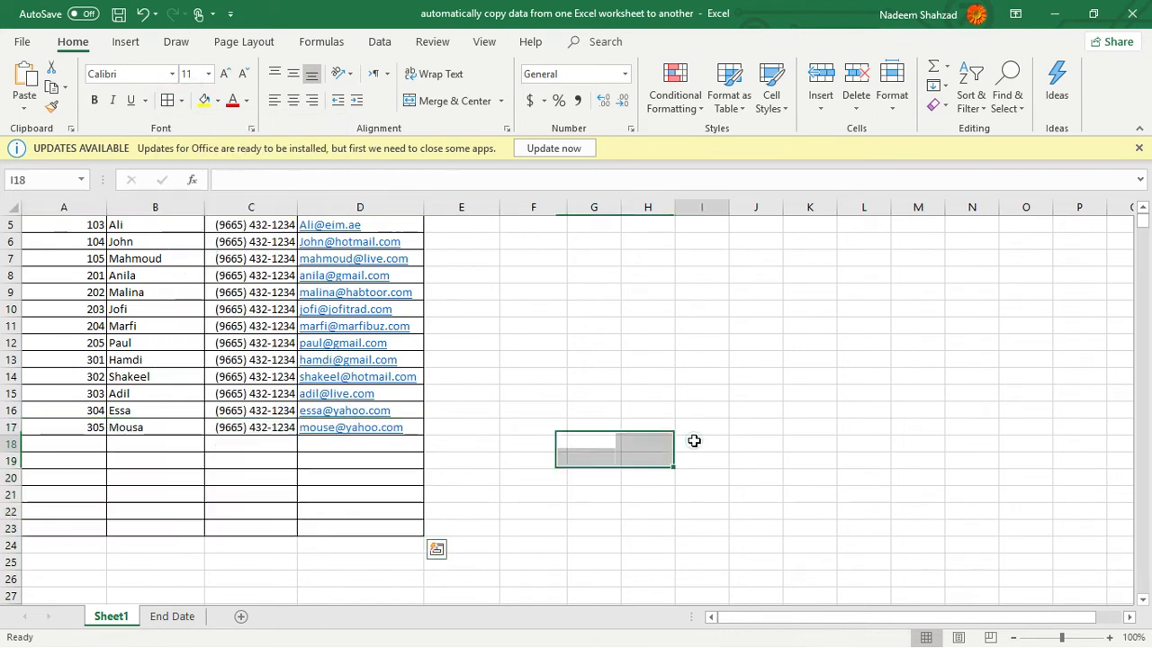
click(87, 442)
scroll(120, 470, up, 2)
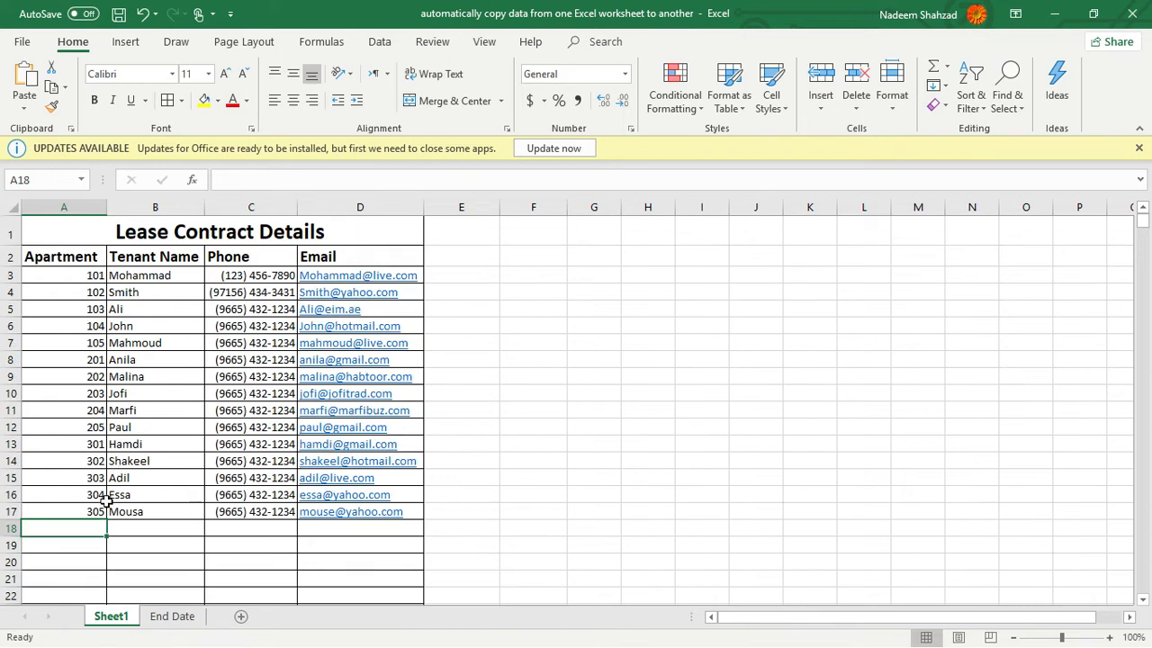
scroll(69, 470, down, 1)
scroll(170, 474, up, 1)
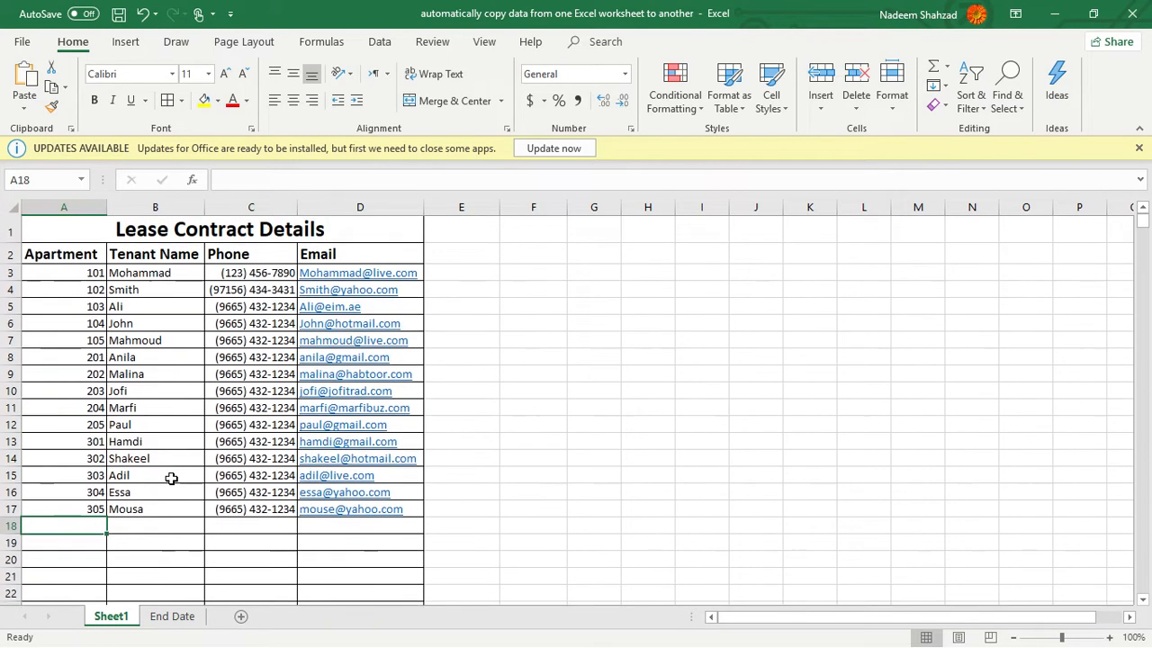
- Try to build a formula in cell A3 of the End Date sheet that references Sheet1, and clear the unfinished formula
click(171, 616)
click(69, 268)
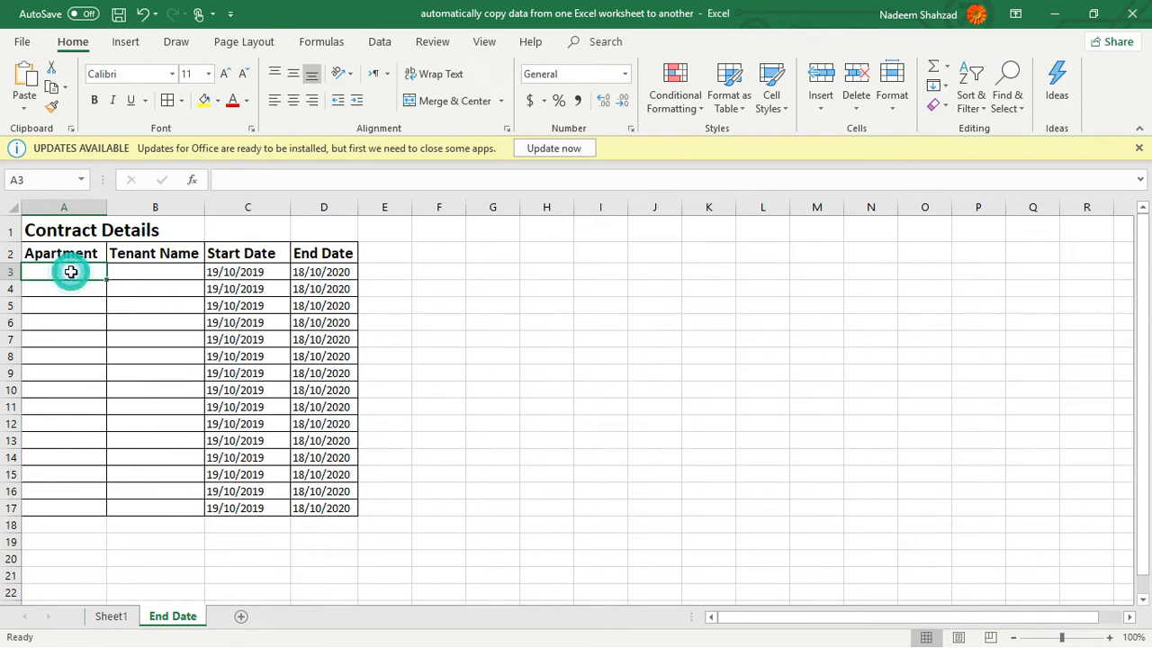
click(293, 181)
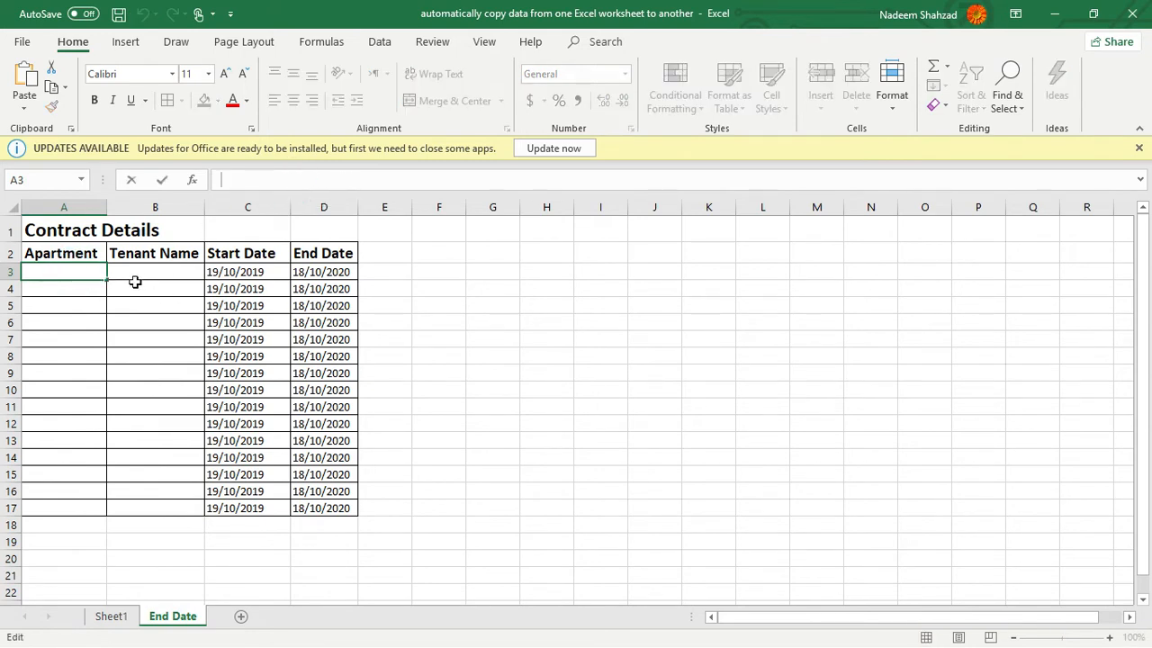
text(=)
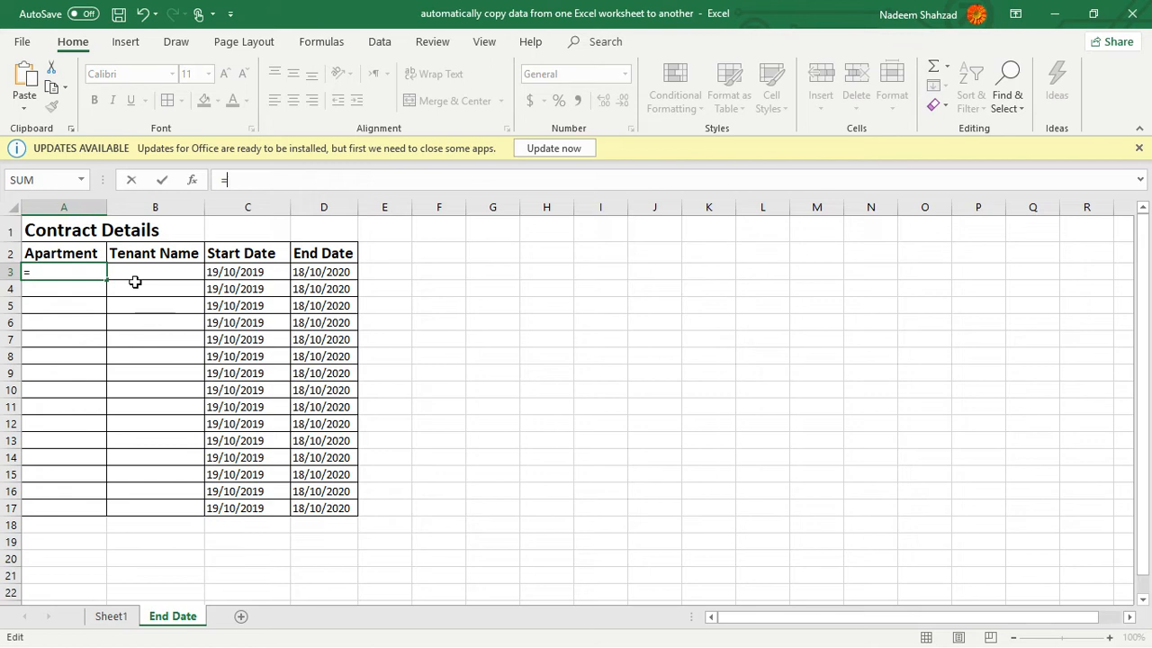
text((sheet)
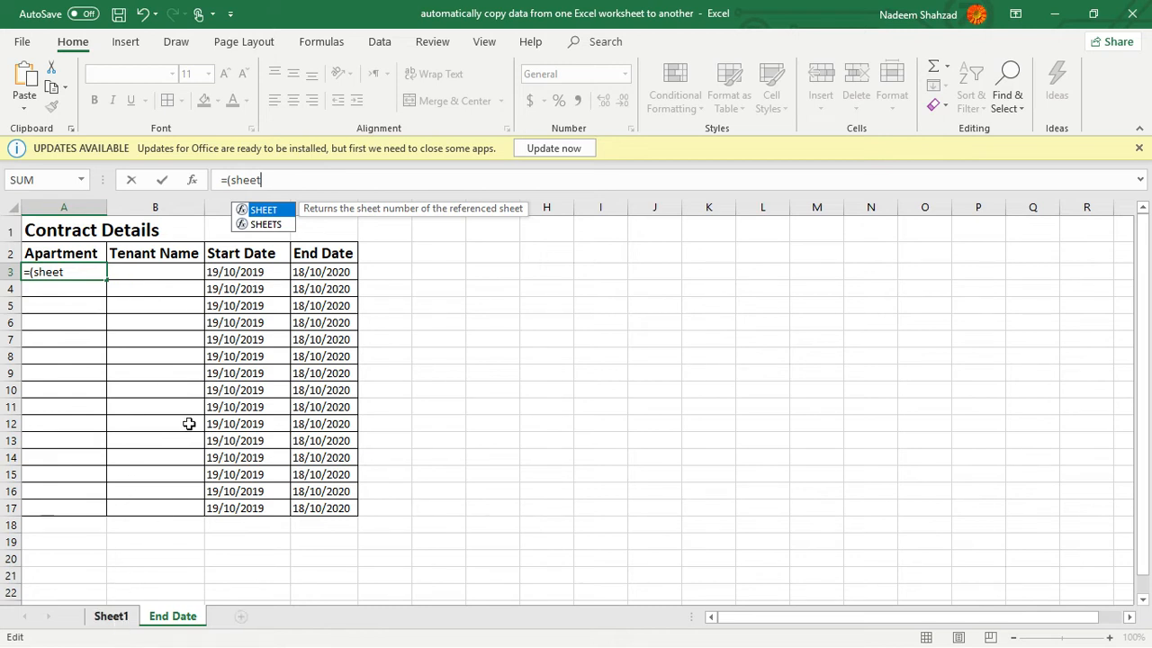
text(1!)
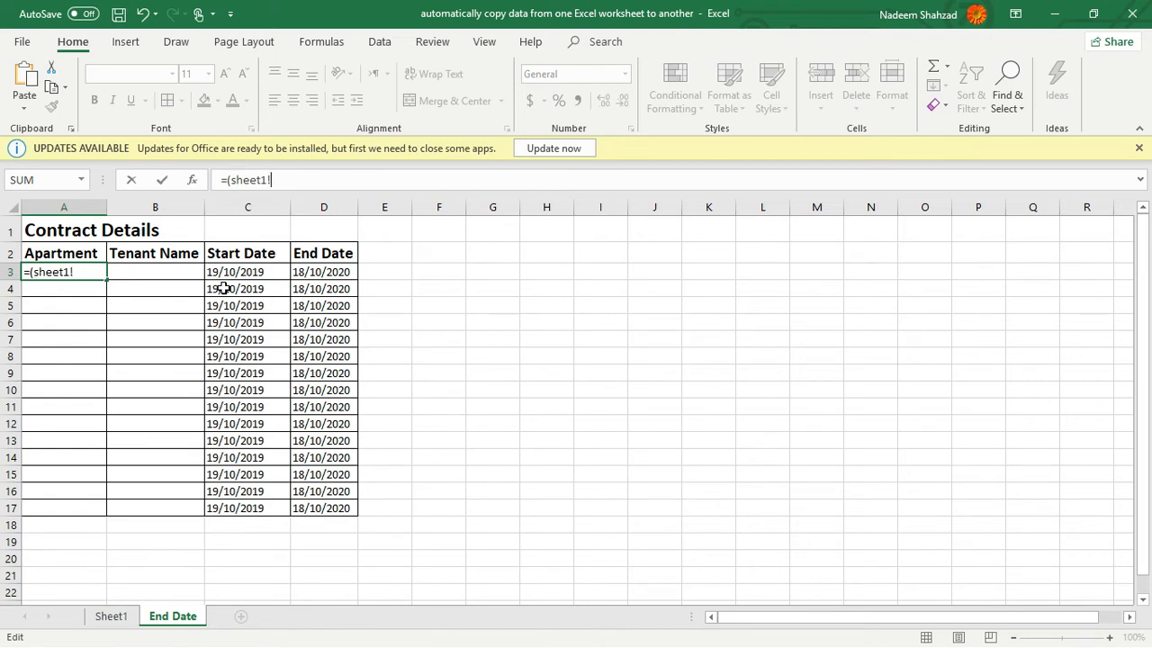
click(111, 616)
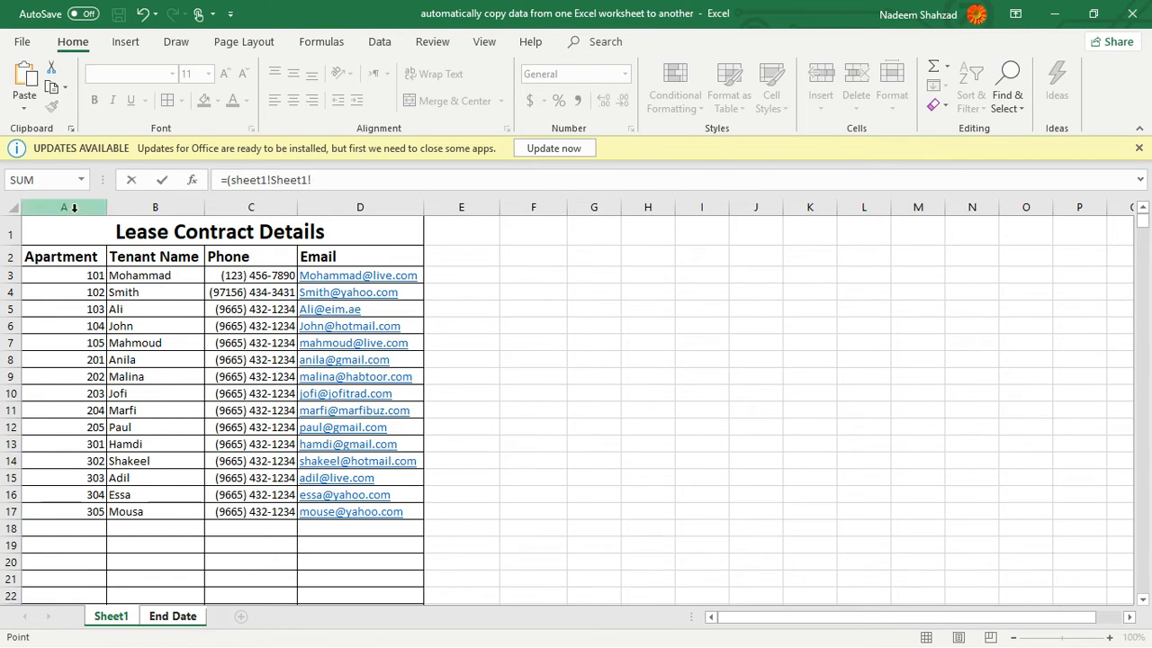
click(175, 616)
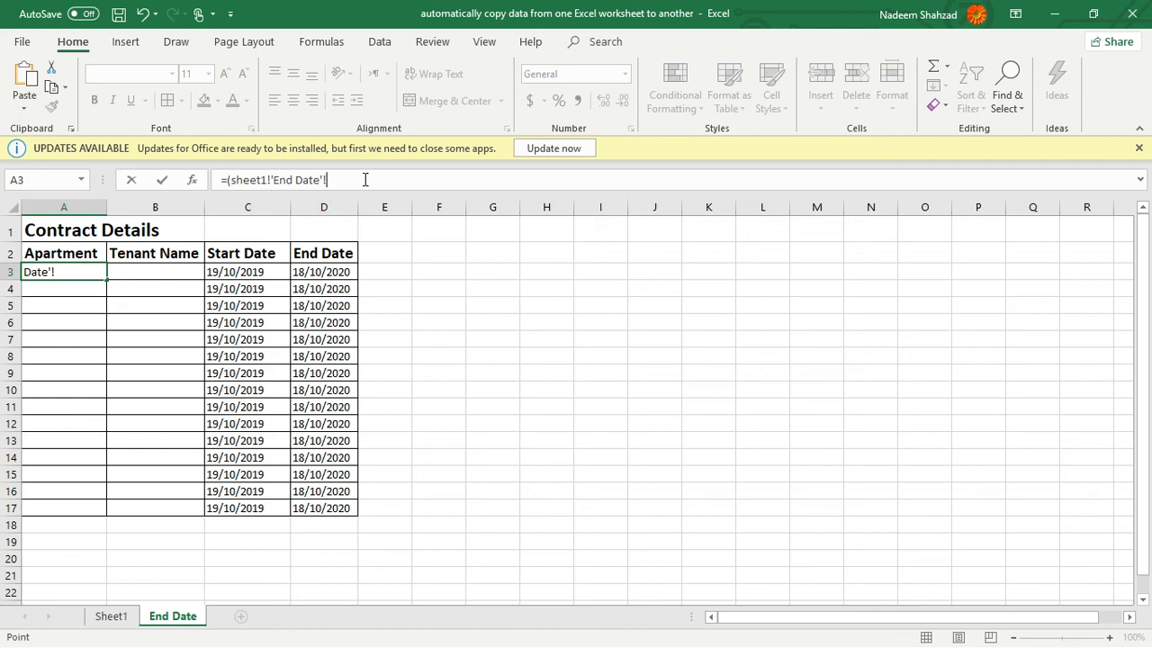
click(48, 305)
click(93, 272)
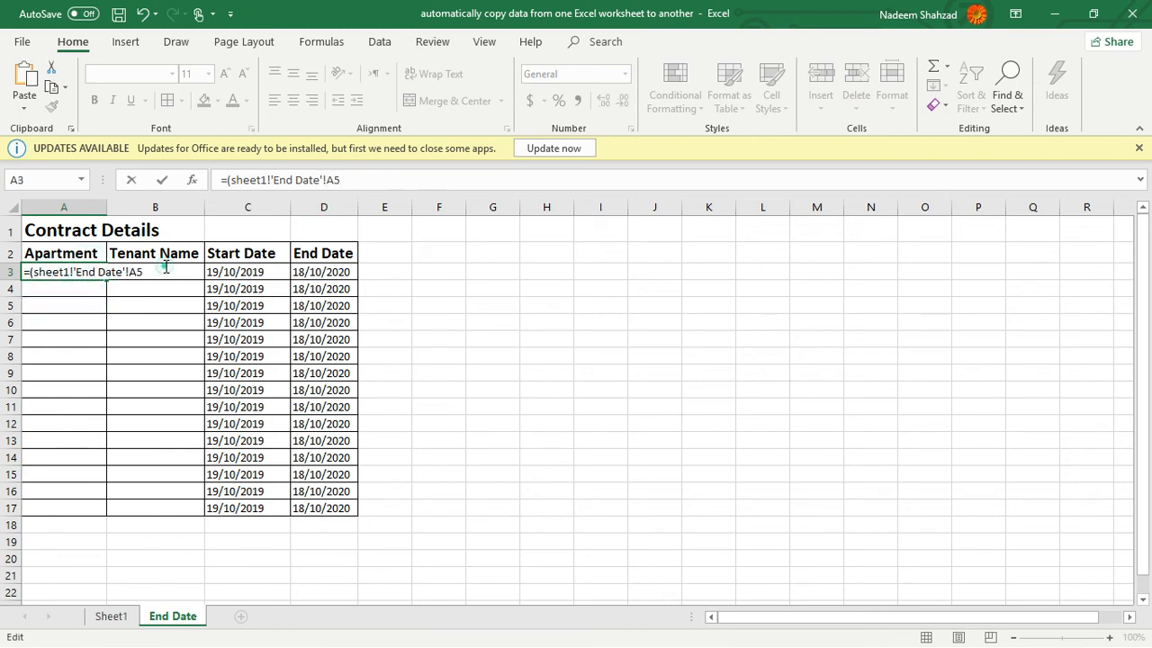
drag(360, 179, 201, 180)
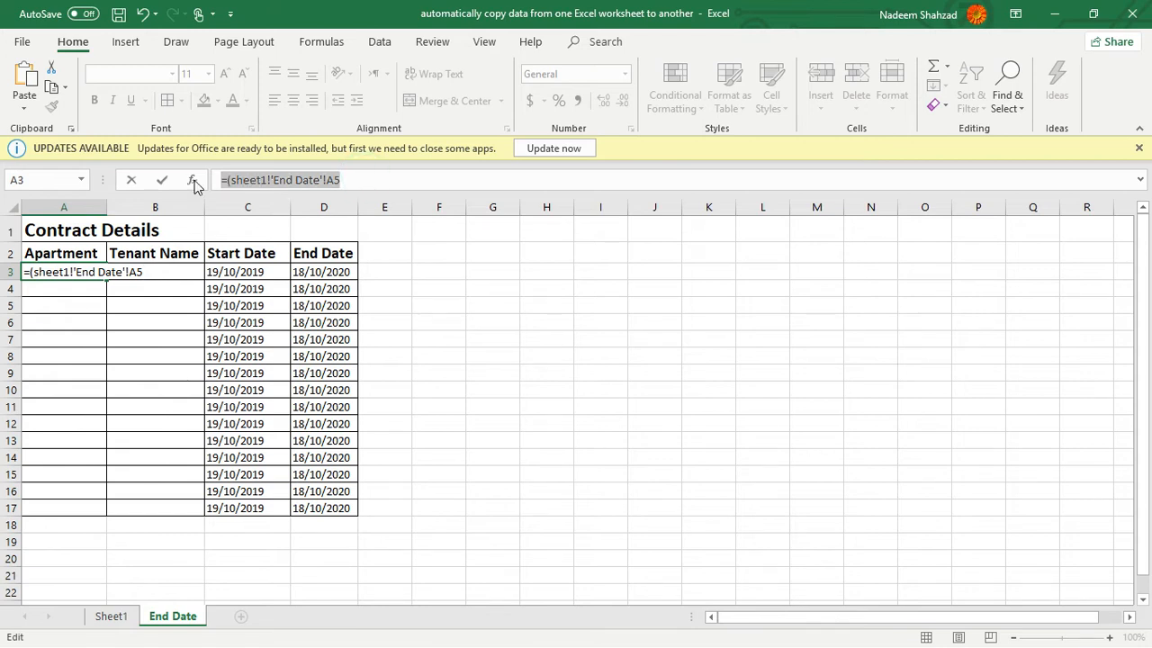
key(BackSpace)
- Try the formula =(sheet1!a3) in cell L9 of the End Date sheet and undo the entry
drag(749, 374, 723, 367)
click(253, 176)
text(=)
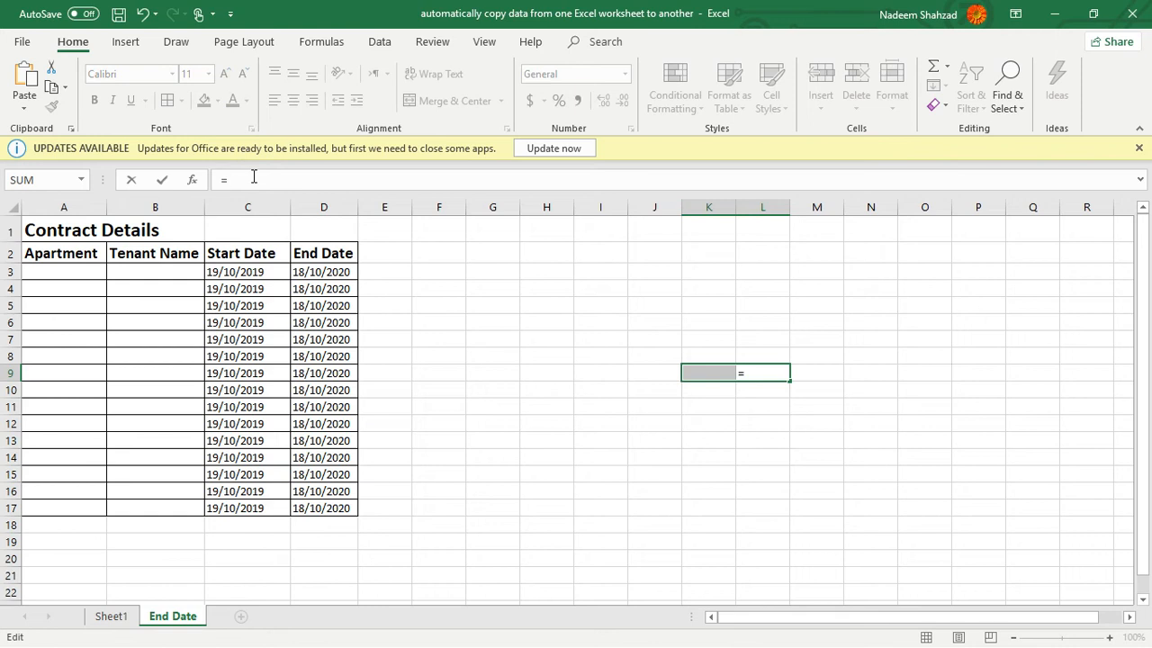
text((shee)
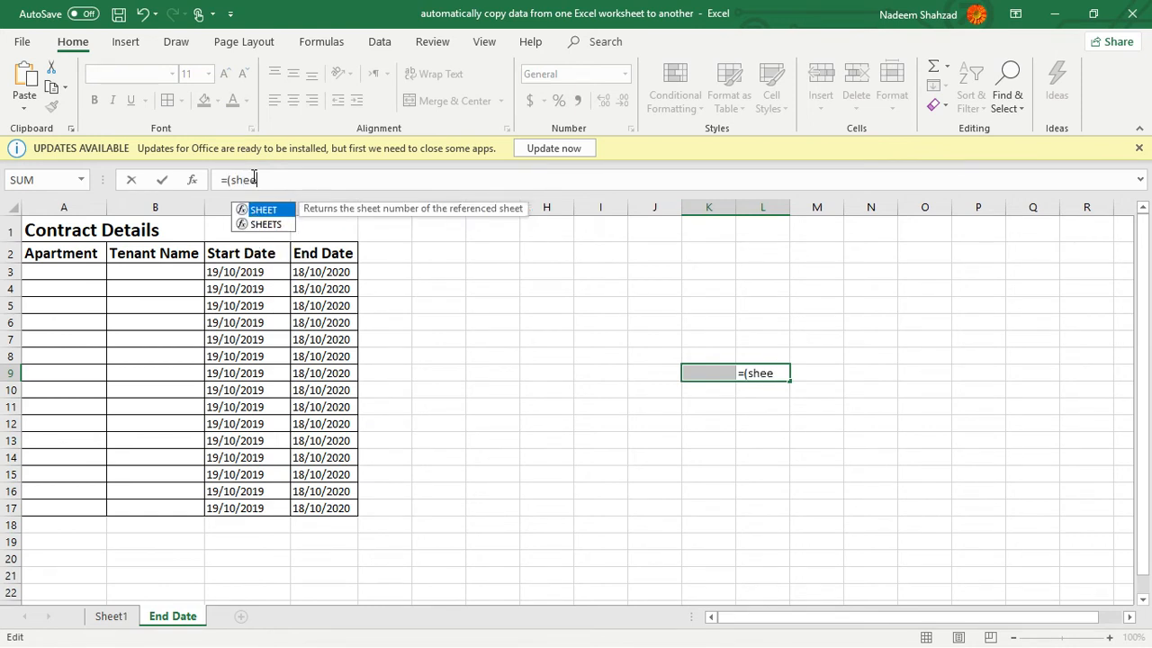
text(t1!a3)
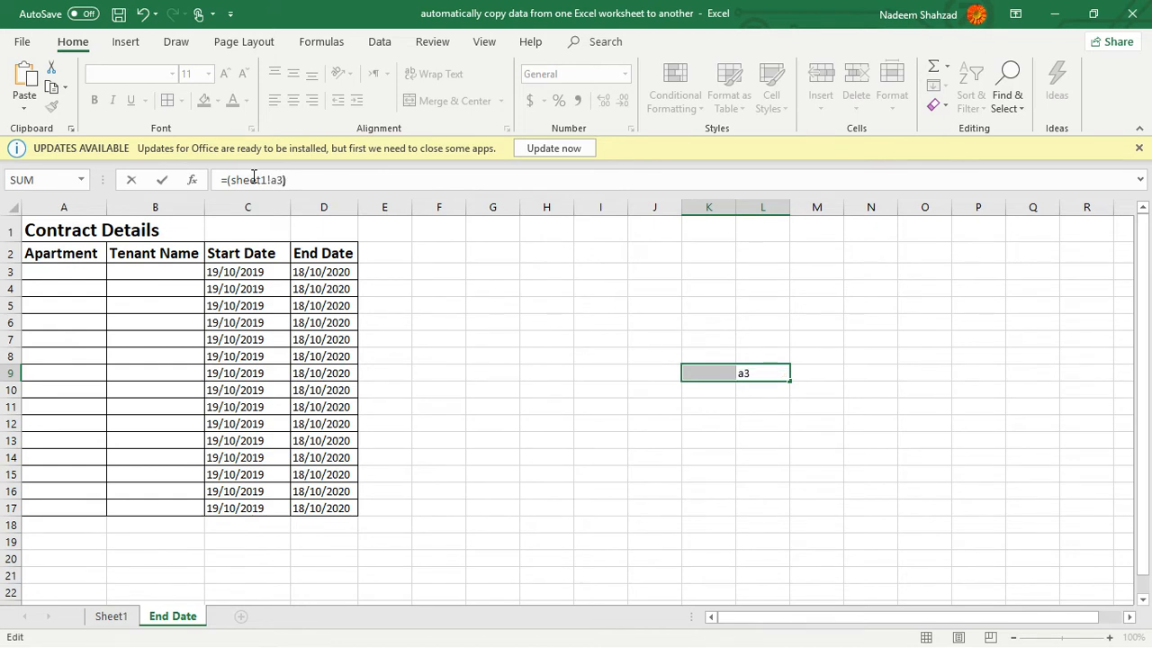
key(Return)
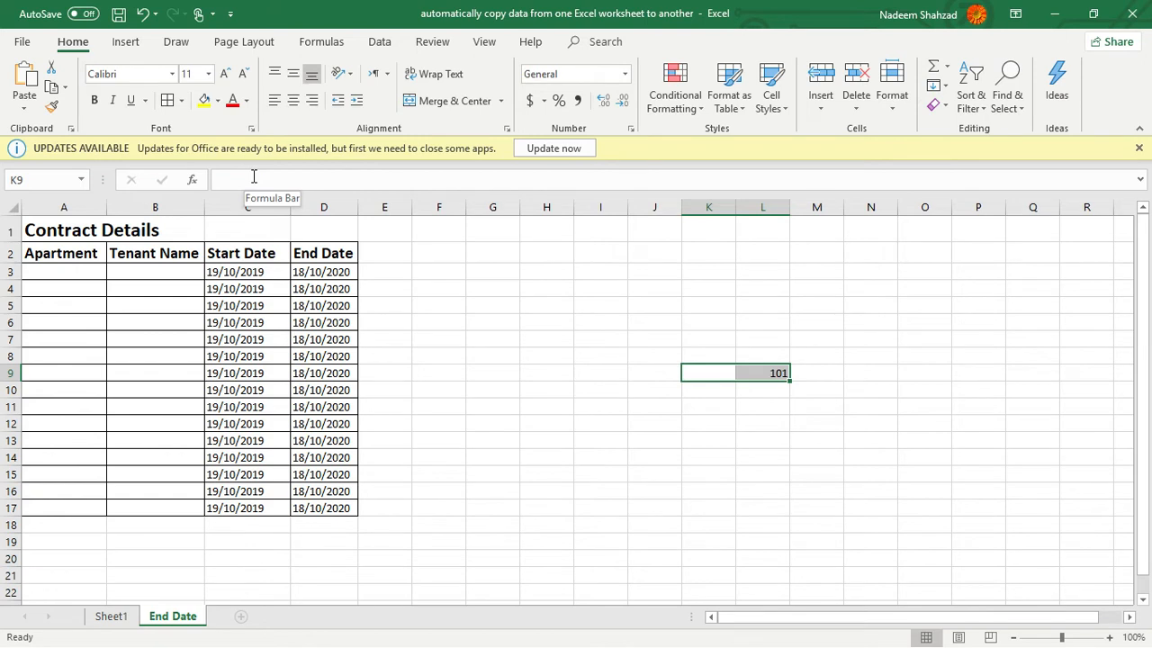
key(ctrl+z)
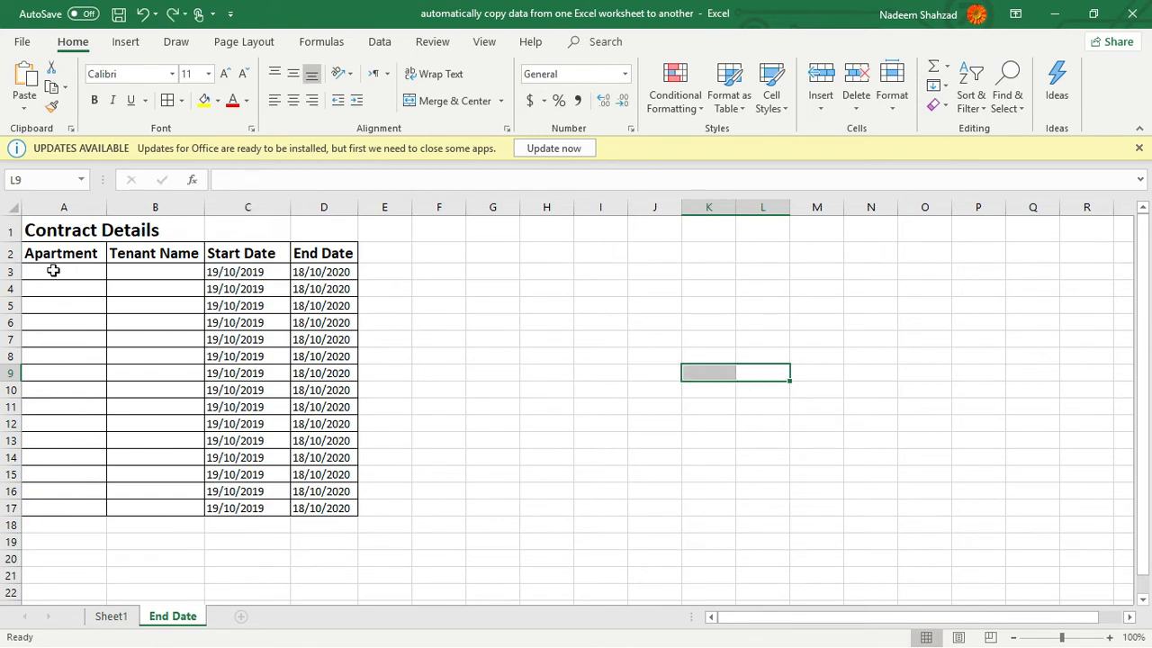
- Enter the formula =(sheet1!a3) in cell A3 of the End Date sheet to pull the apartment number from Sheet1
click(53, 271)
click(231, 177)
text(=(sheet)
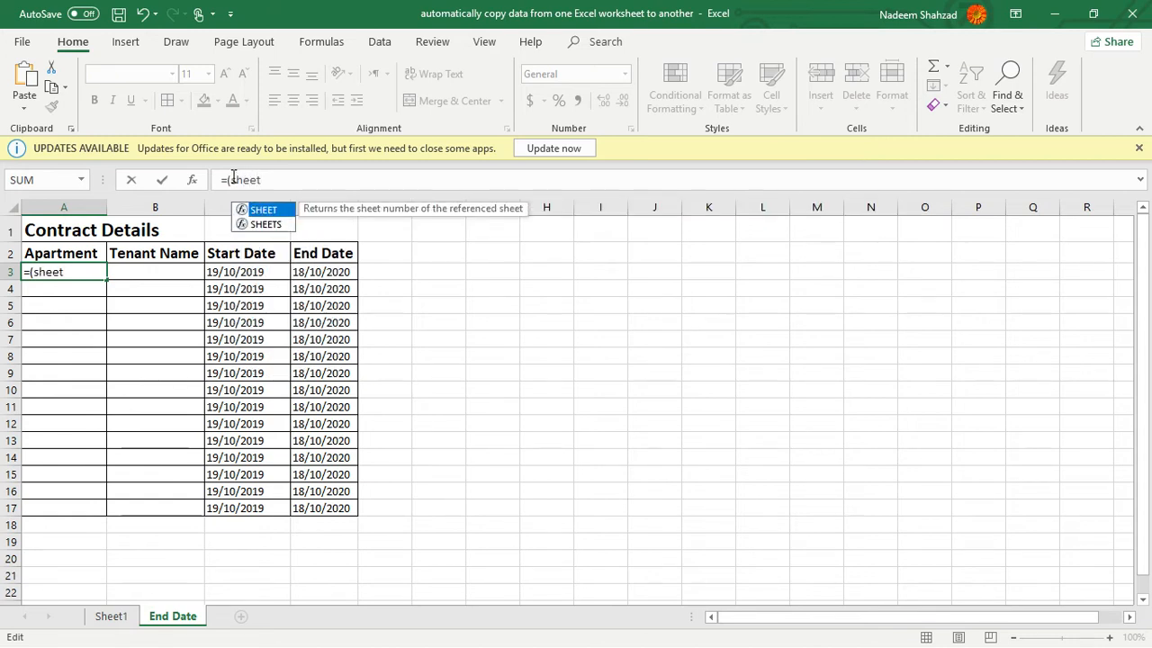
text(1!a3)
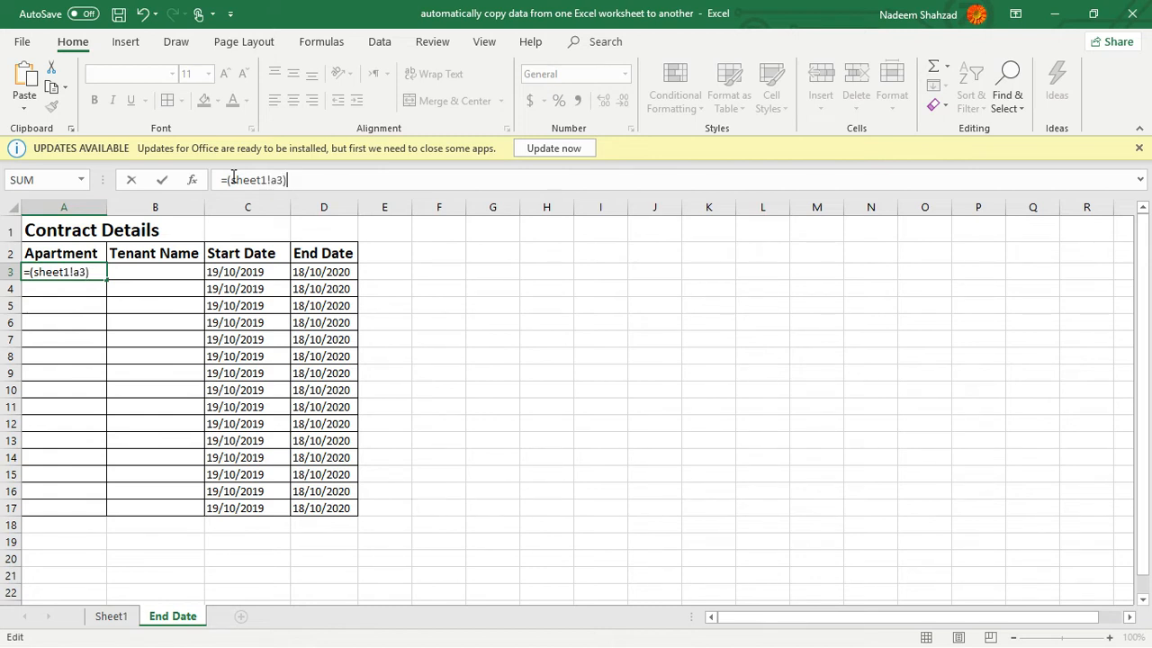
key(Return)
click(85, 273)
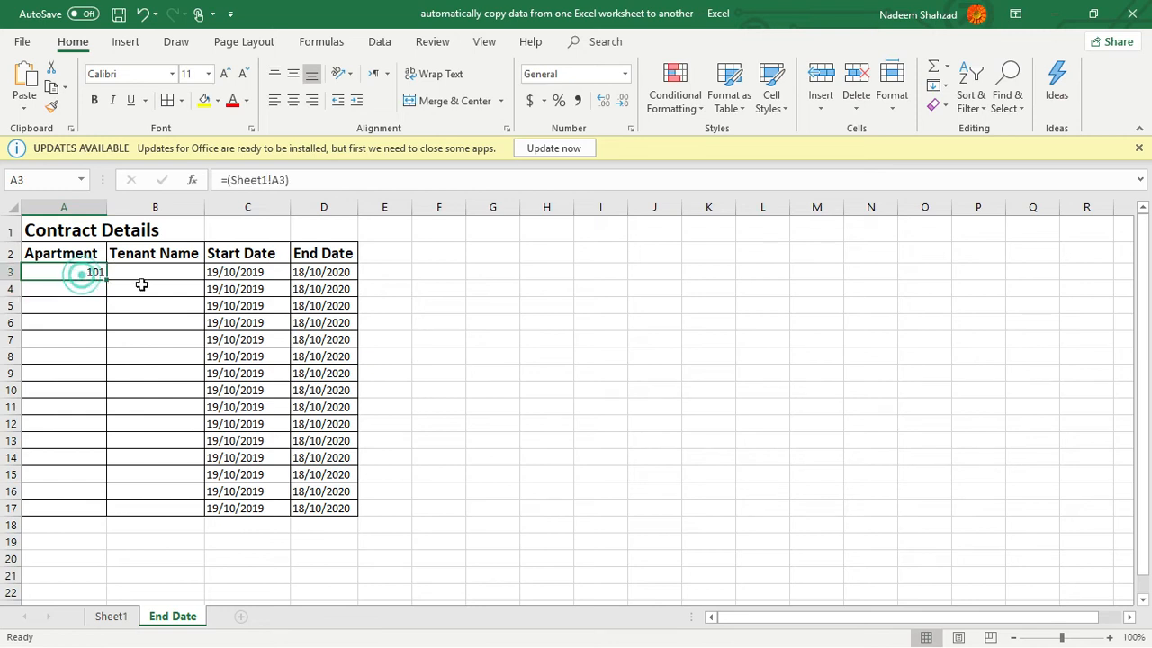
click(164, 268)
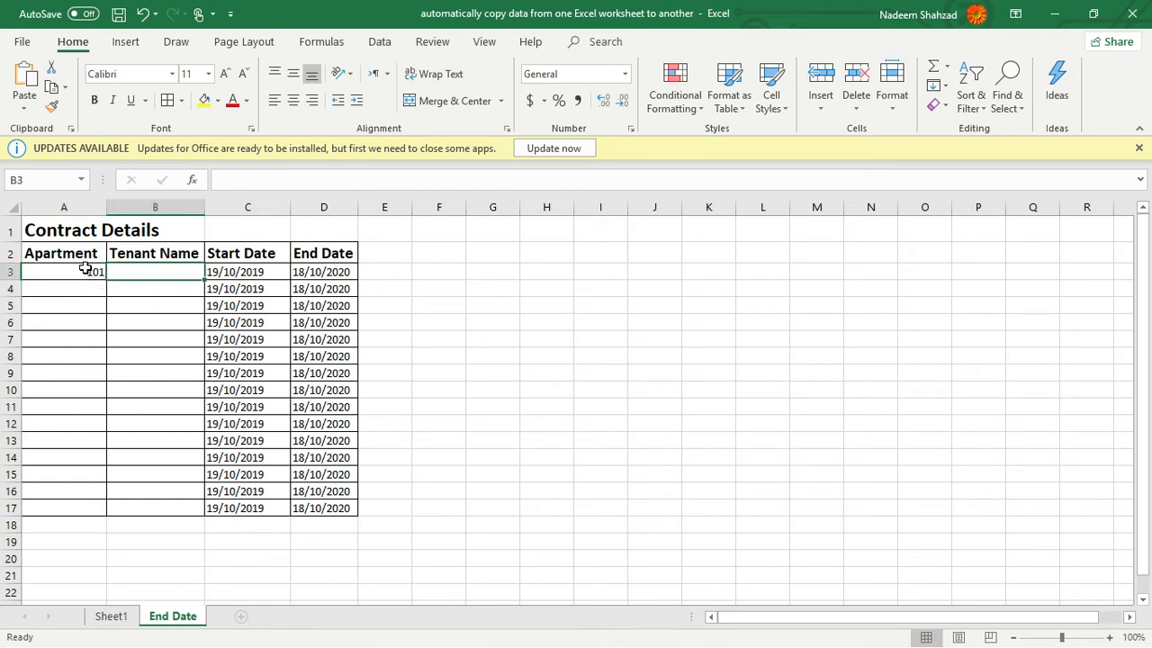
- Fill the apartment formula from cell A3 down to A33 on the End Date sheet
click(88, 270)
drag(106, 282, 99, 505)
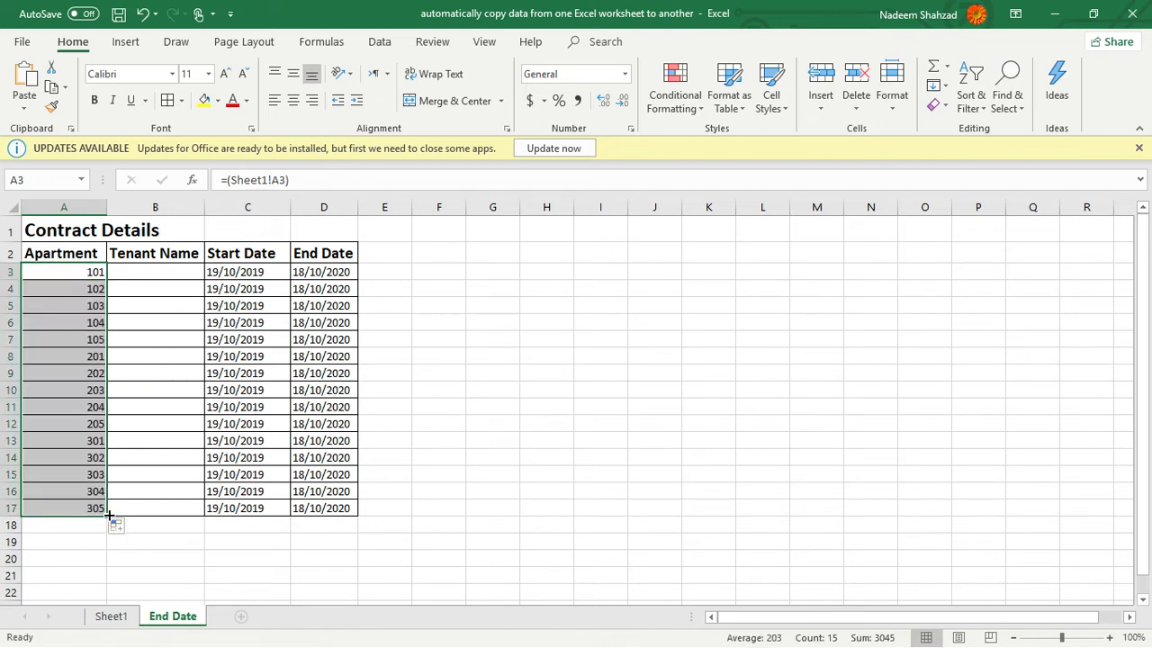
drag(106, 515, 95, 602)
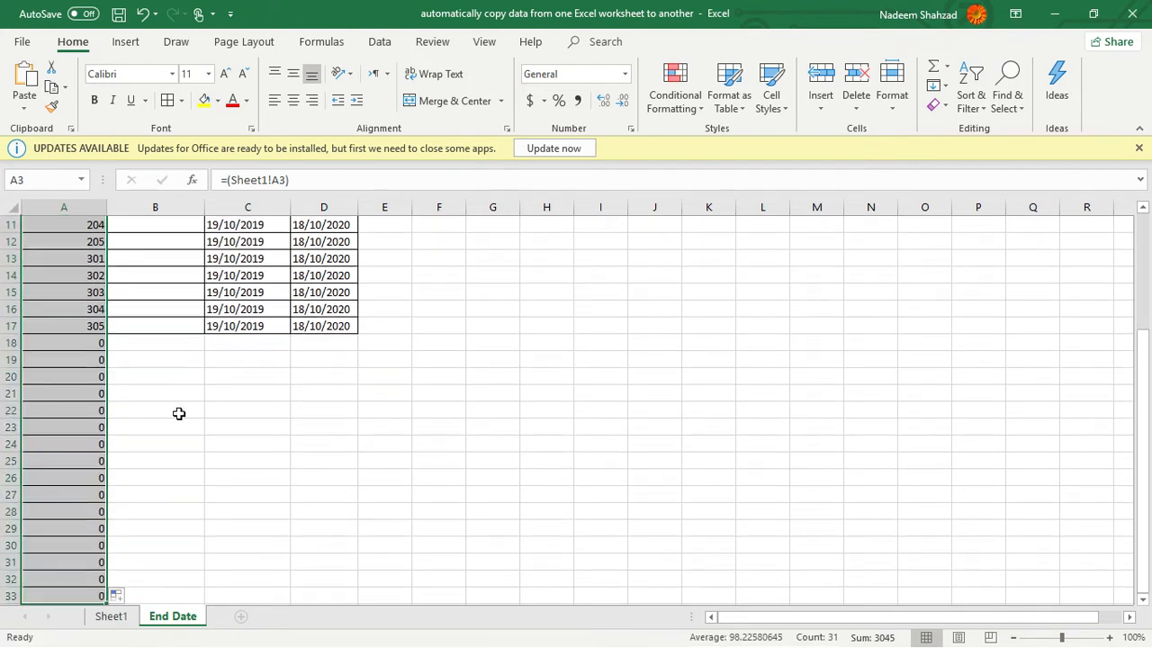
scroll(179, 413, up, 4)
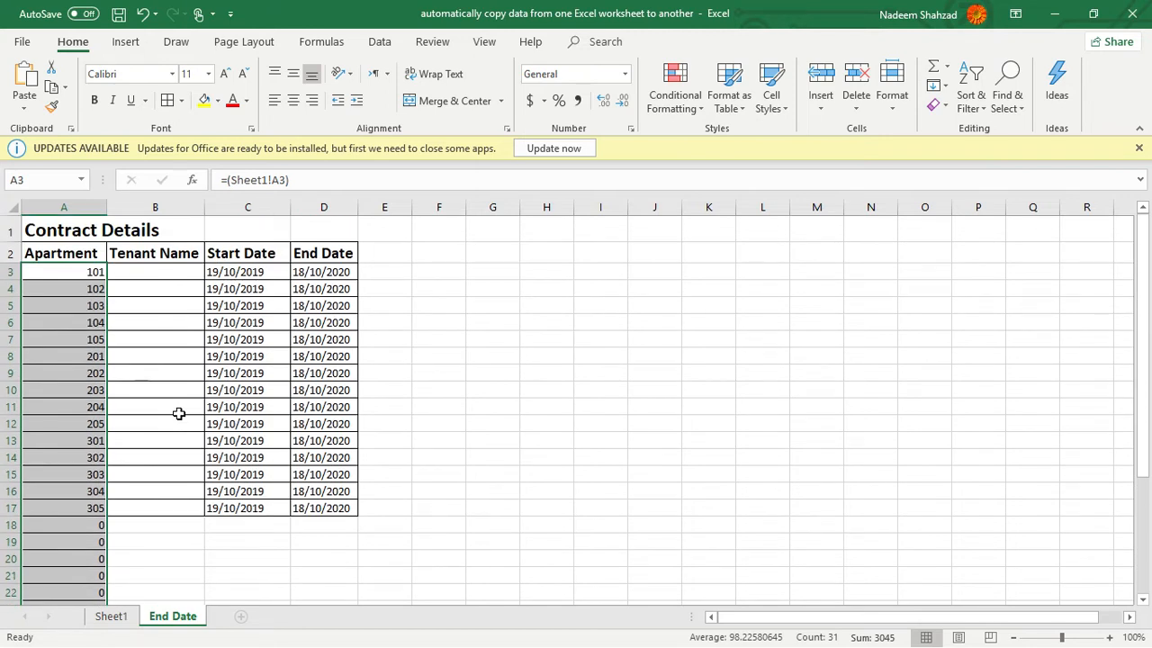
click(189, 552)
- Enter the formula =(sheet1!b3) in cell B3 of the End Date sheet and fill it down to B33
click(131, 266)
click(110, 617)
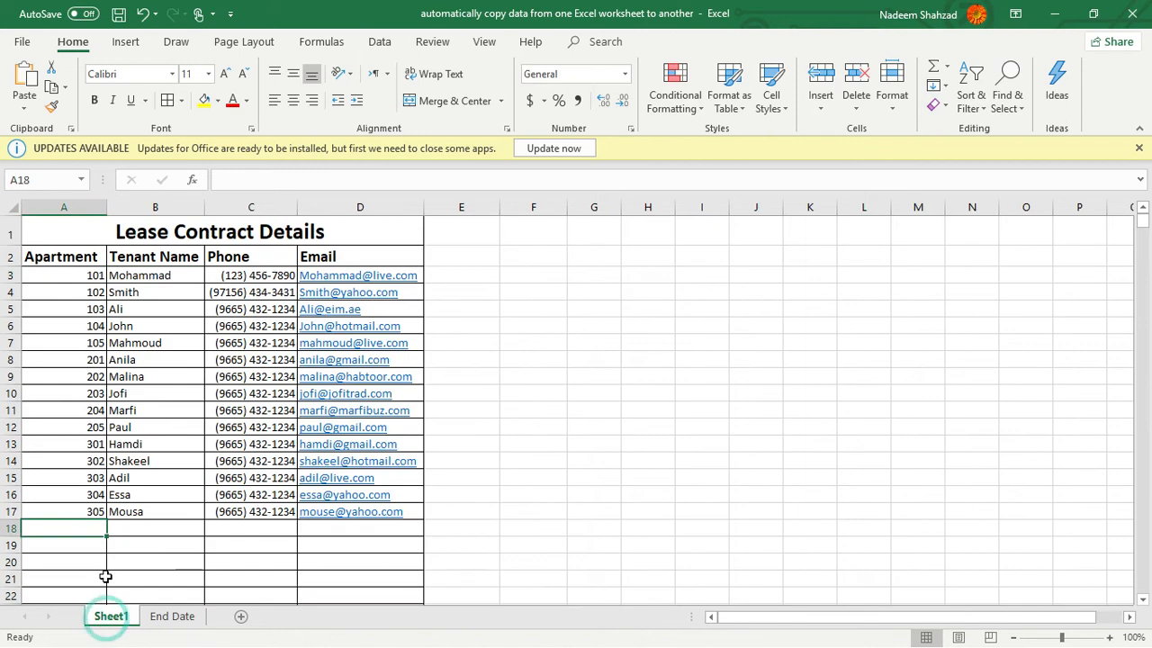
click(143, 274)
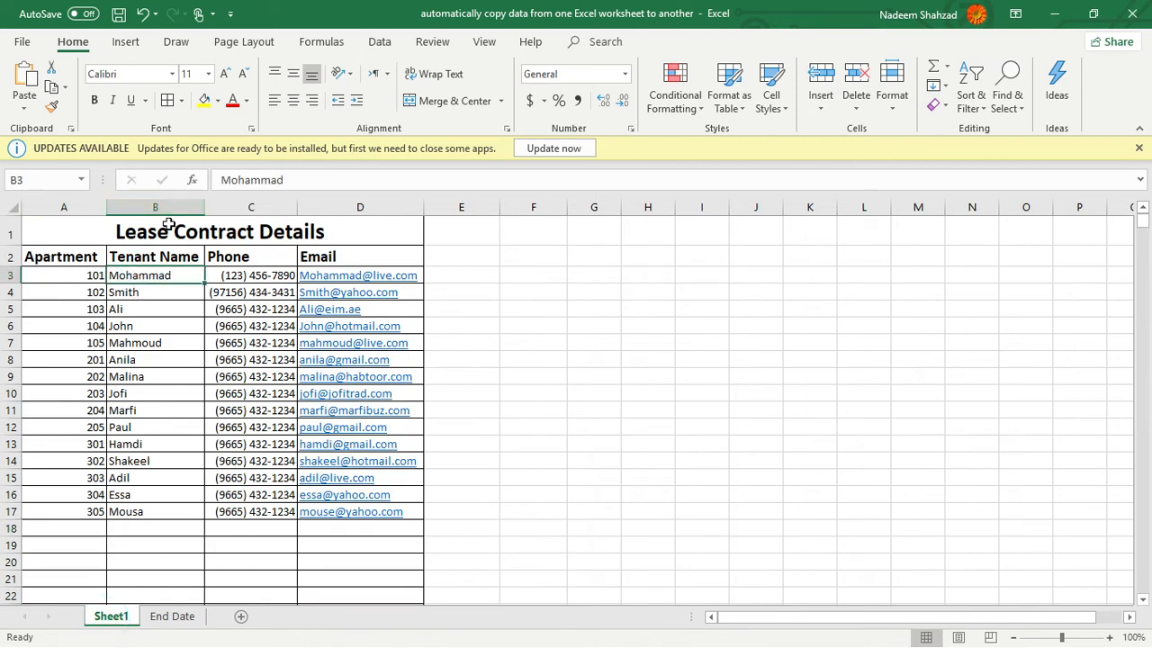
click(172, 617)
click(142, 274)
text(=)
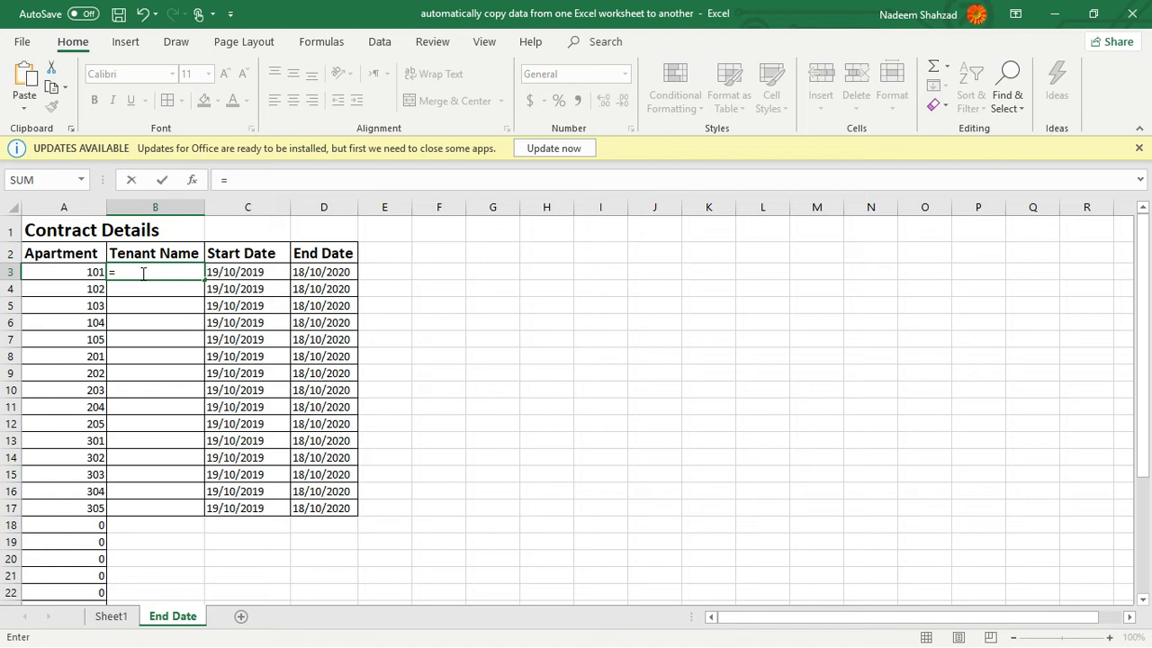
text((s)
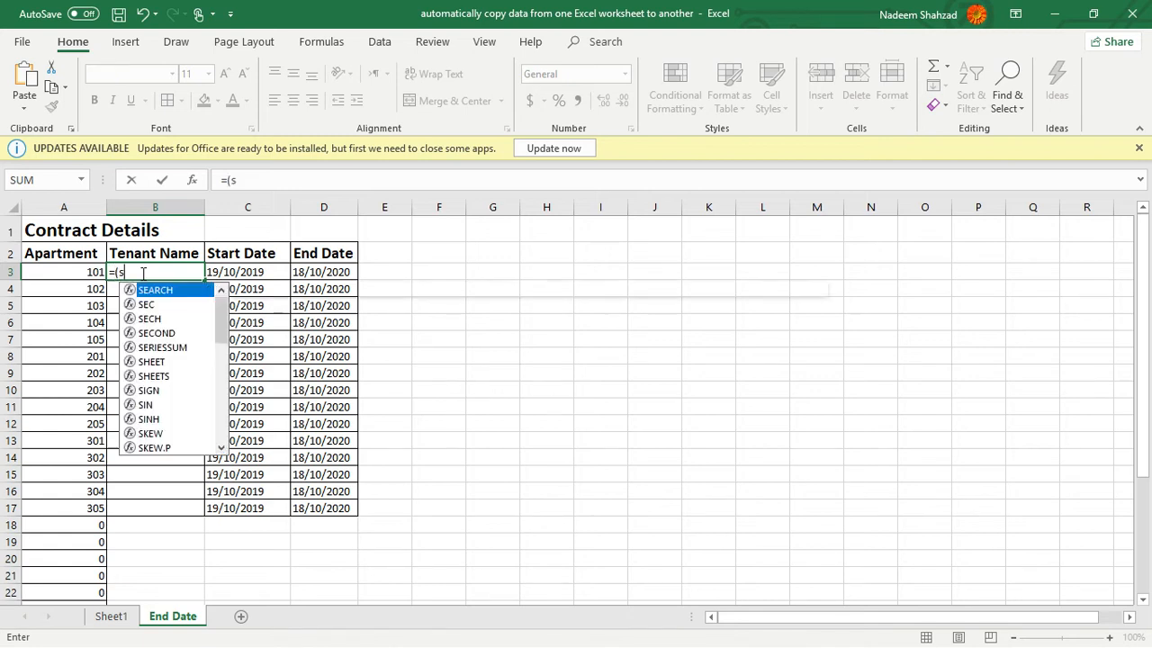
text(heet1!b3)
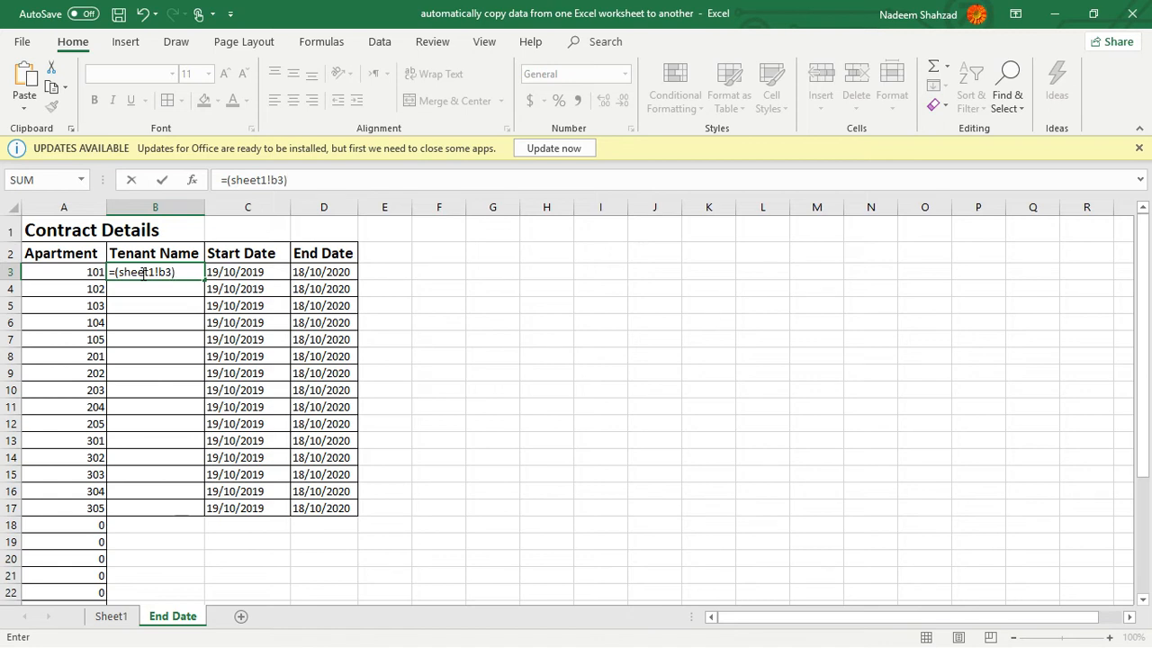
key(Return)
click(167, 272)
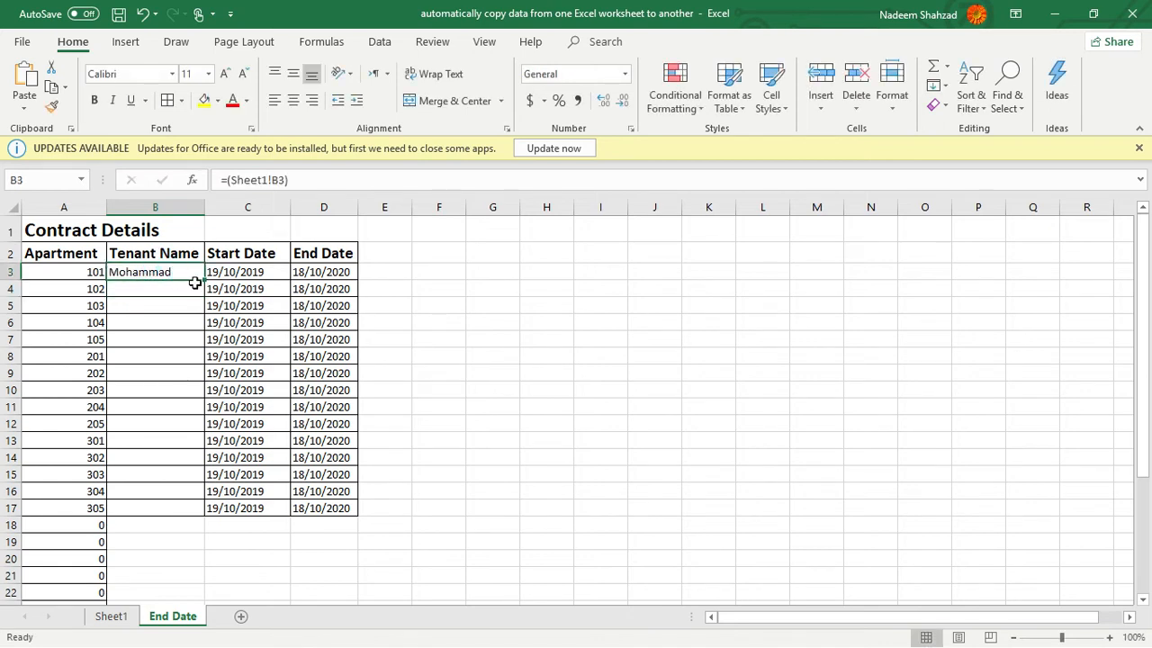
drag(204, 279, 167, 581)
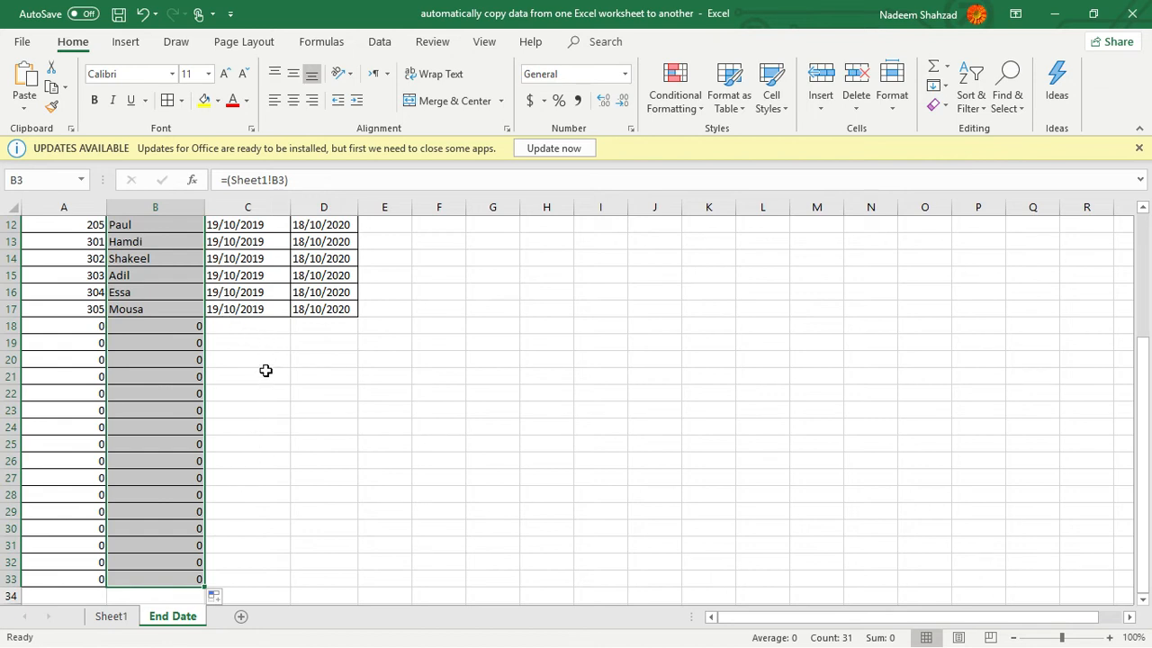
- Enter the apartment numbers 401, 402, 403, 404 and 405 in cells A18 to A22 of Sheet1
click(348, 429)
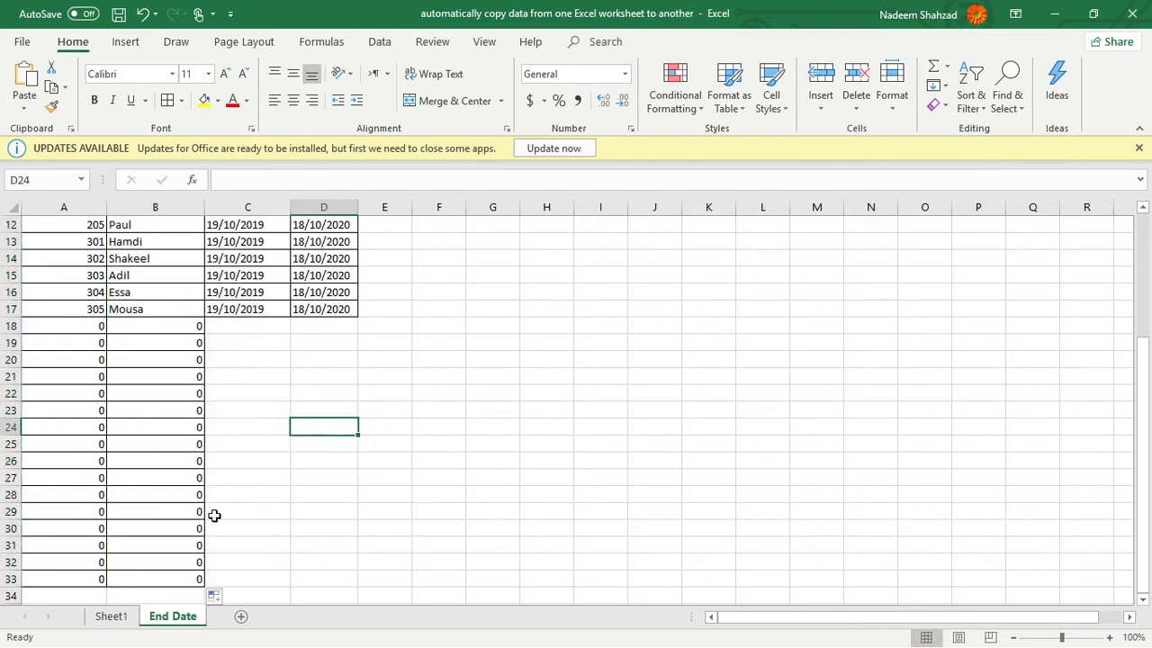
scroll(180, 510, up, 4)
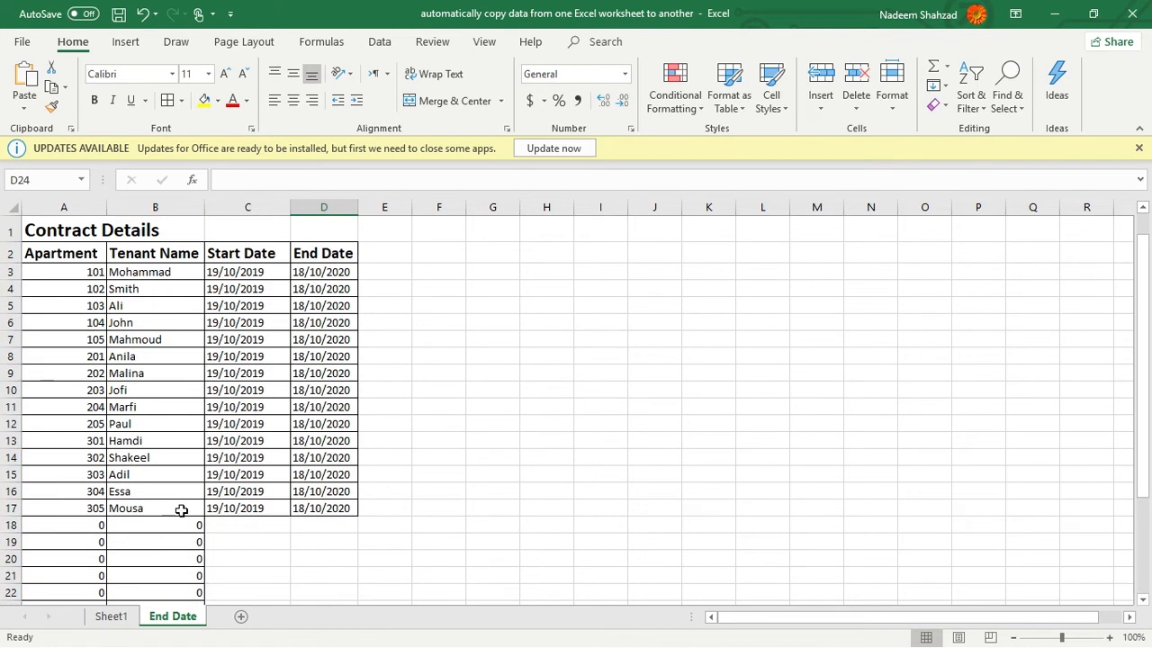
click(101, 623)
scroll(396, 471, down, 3)
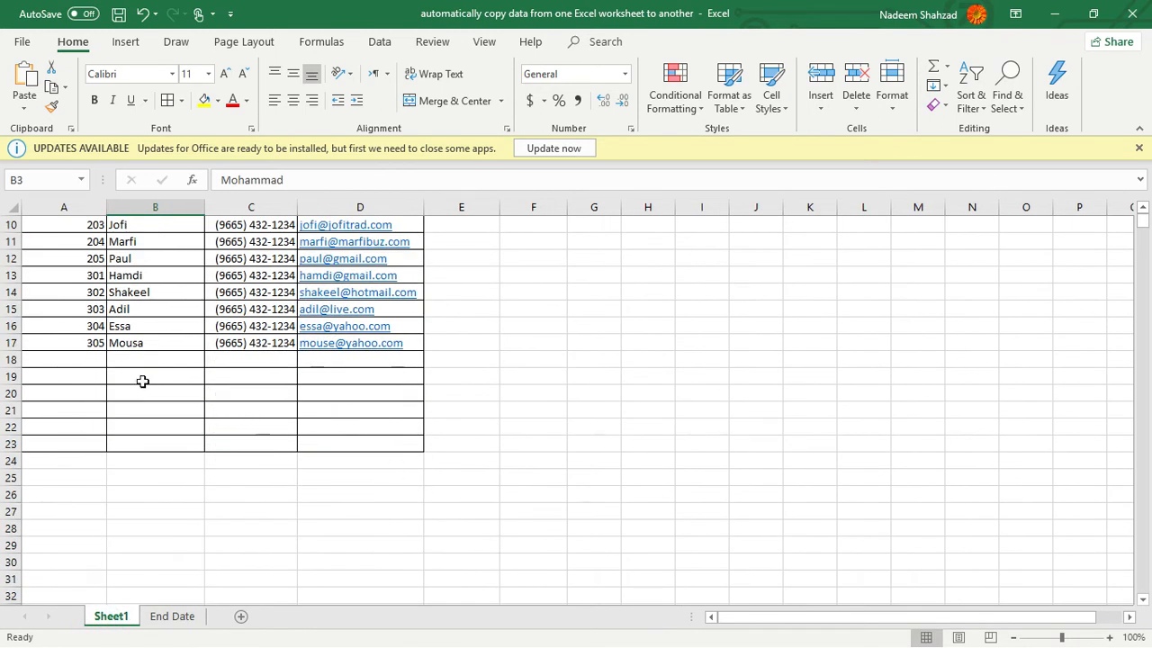
click(81, 362)
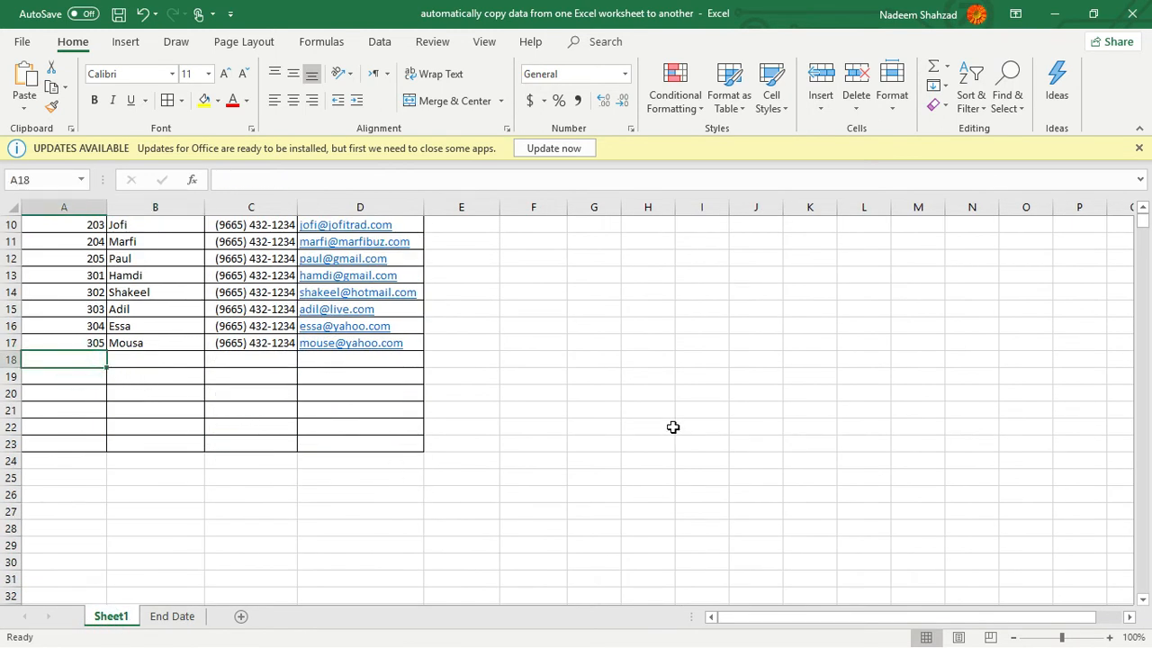
text(401)
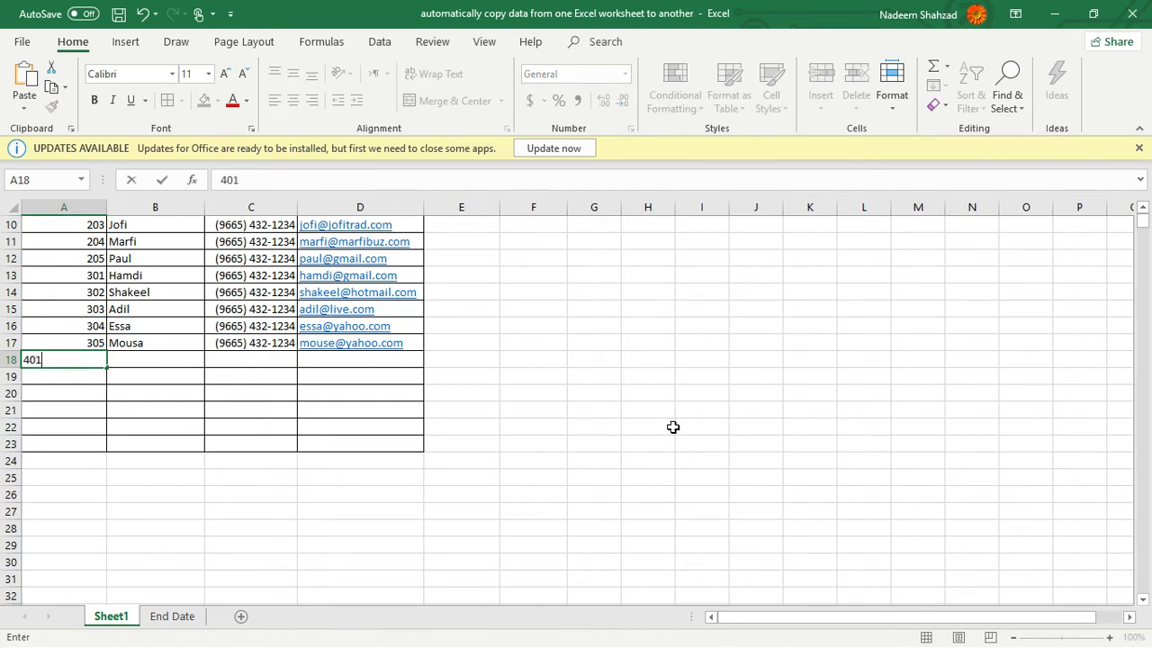
key(Return)
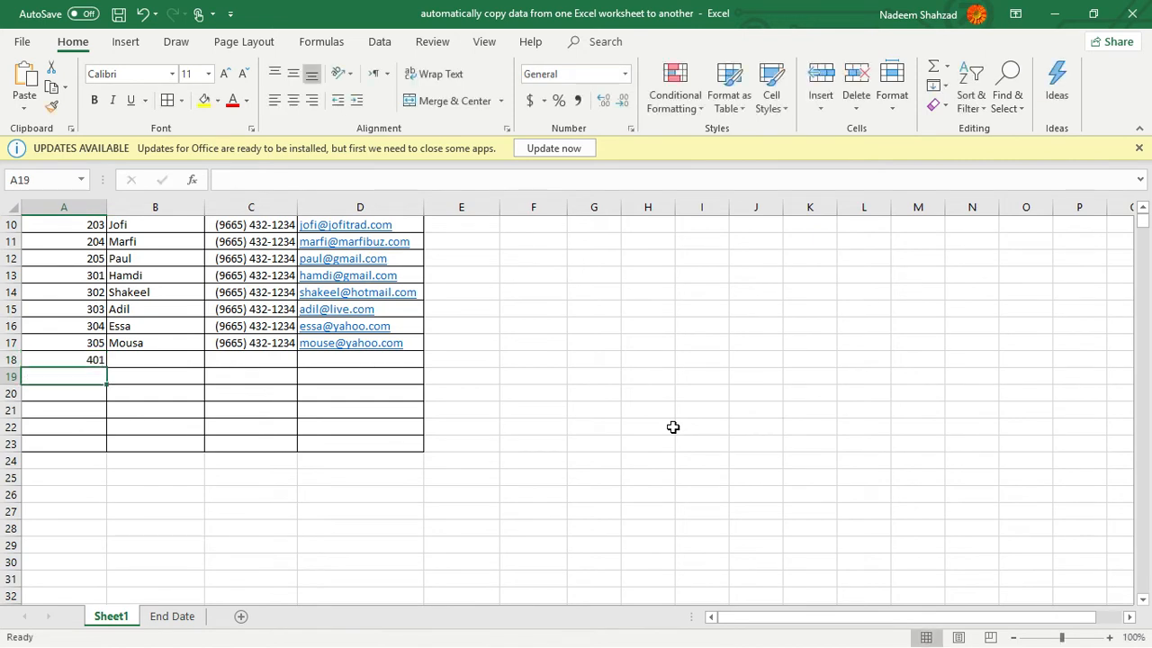
text(402)
key(Return)
text(403)
key(Return)
text(404)
key(Return)
text(405)
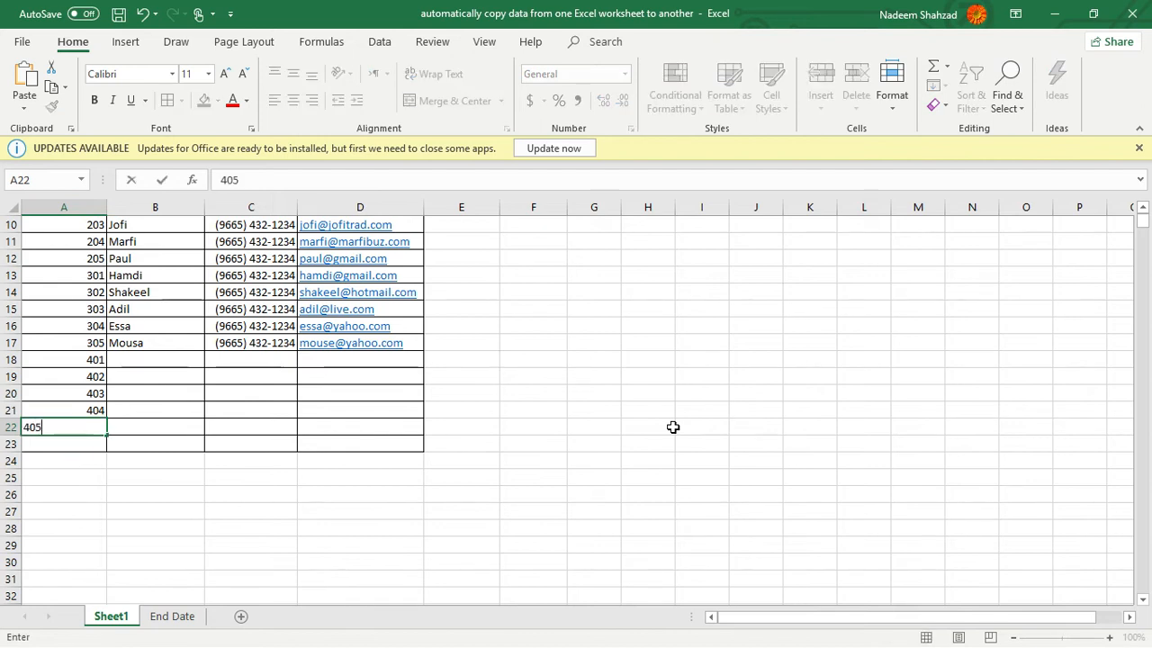
key(Return)
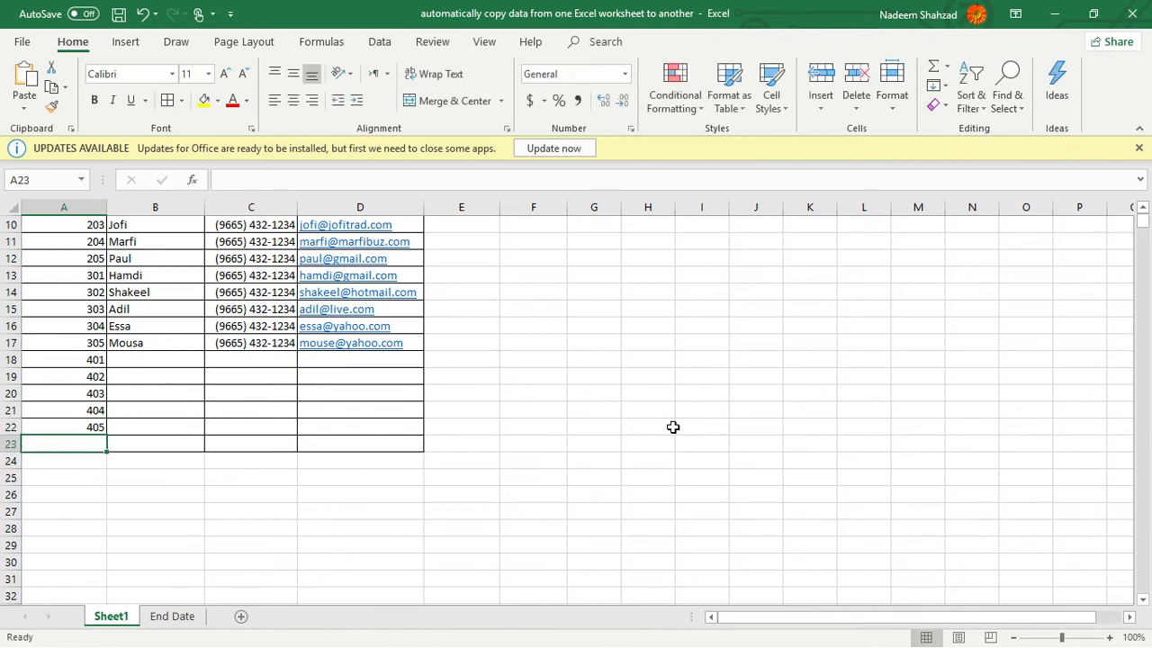
- Fill the tenant name cells B18 to B22 of Sheet1 with the placeholder entries sdfsdaf, qwer, asdf, asdf and asdf
click(172, 358)
text(sdfsdaf)
key(Return)
text(qwer)
key(Return)
key(Return)
text(asdf)
key(Return)
text(asdf)
key(Return)
key(Up)
key(Up)
key(Up)
text(asdf)
key(Right)
- Copy the phone and email cells of row 17 on Sheet1 into each of rows 18 to 22
key(Up)
key(Up)
key(Up)
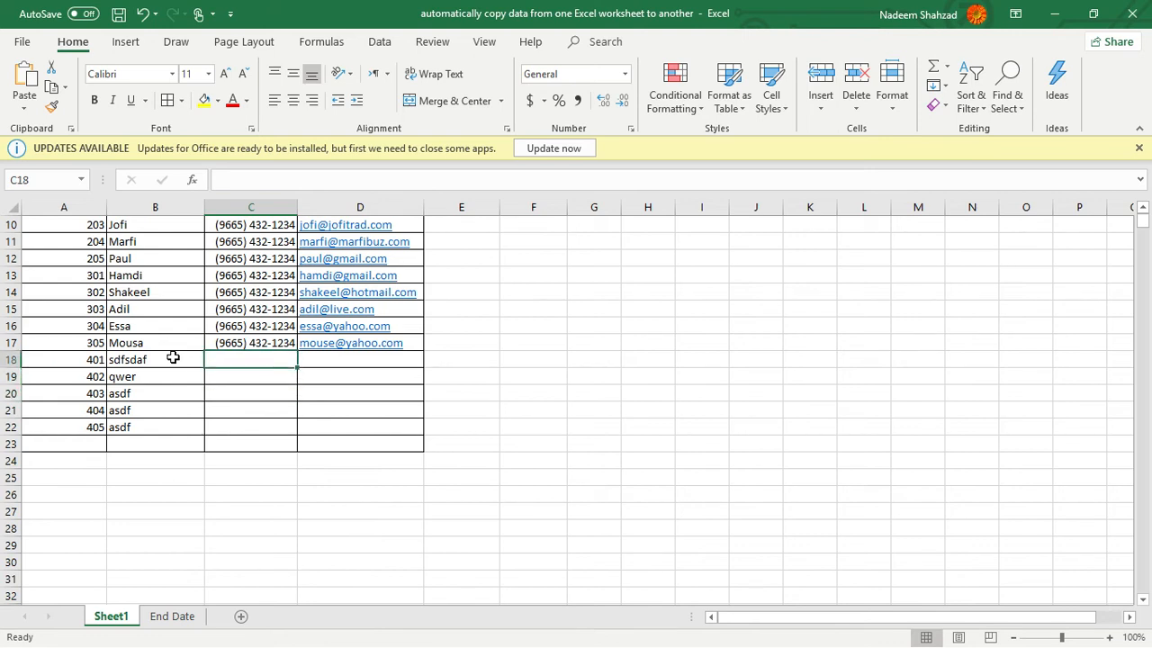
key(shift+Right)
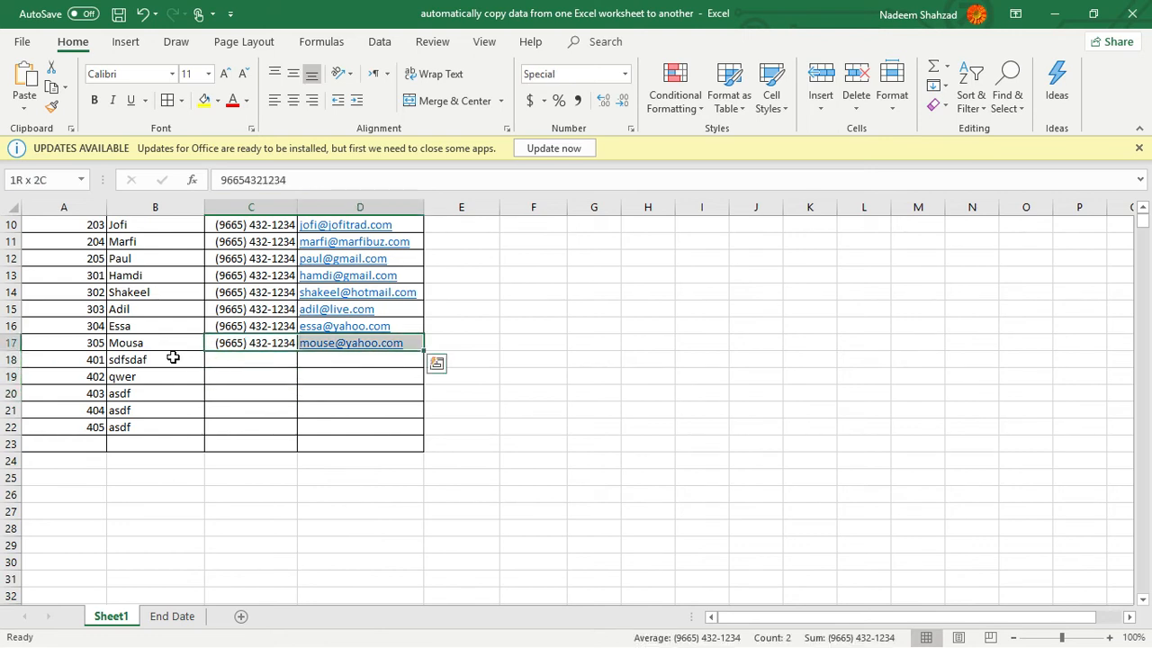
key(ctrl+c)
key(Down)
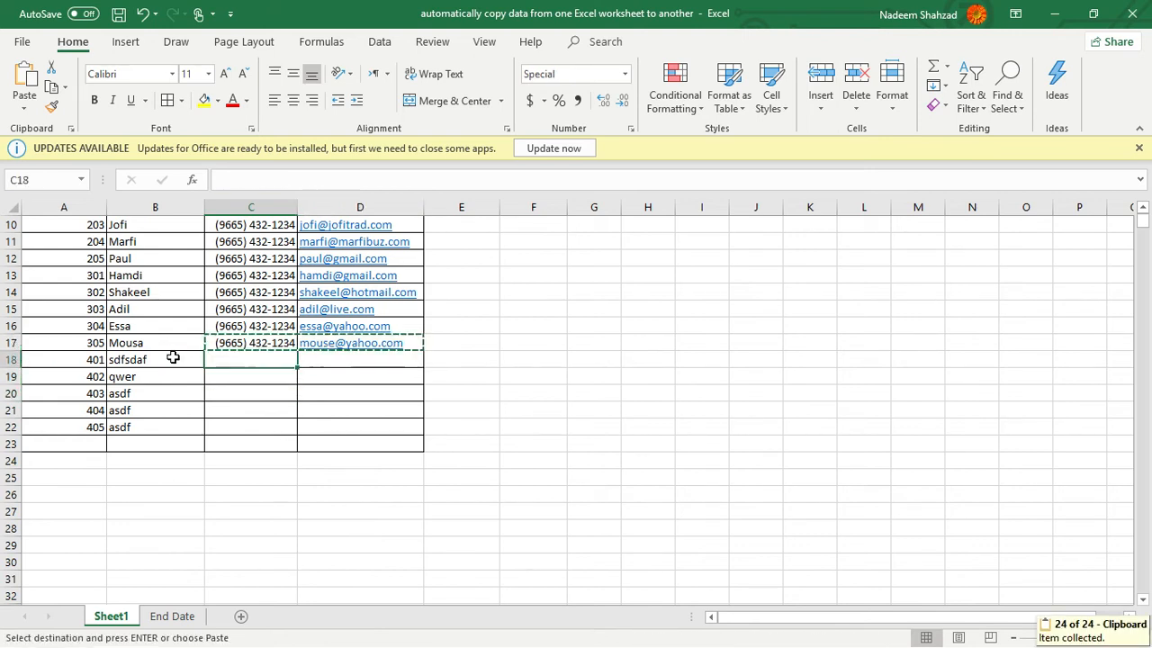
key(ctrl+v)
key(Down)
key(Down)
key(Up)
key(ctrl+v)
key(Down)
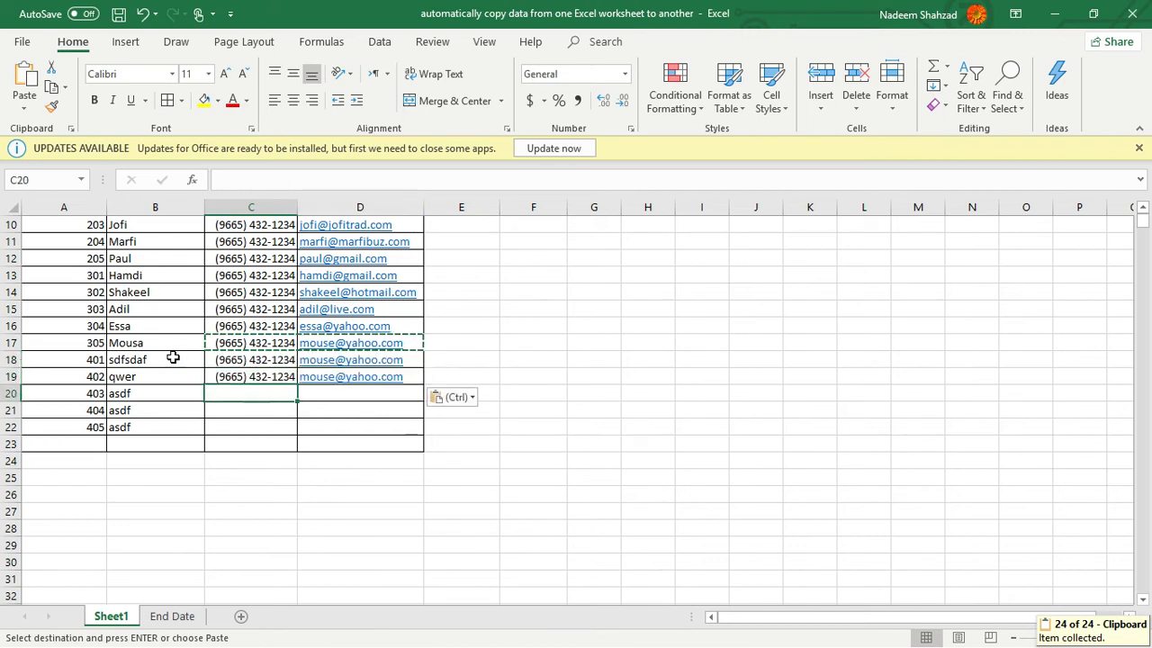
key(ctrl+v)
key(Down)
key(ctrl+v)
key(Down)
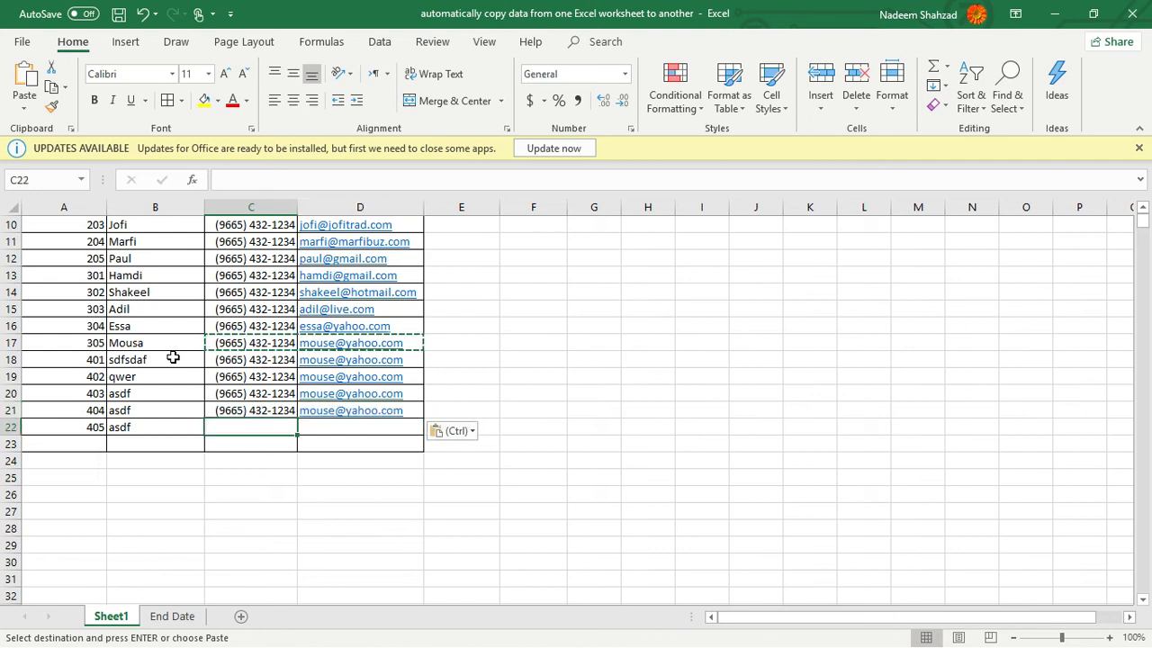
key(ctrl+v)
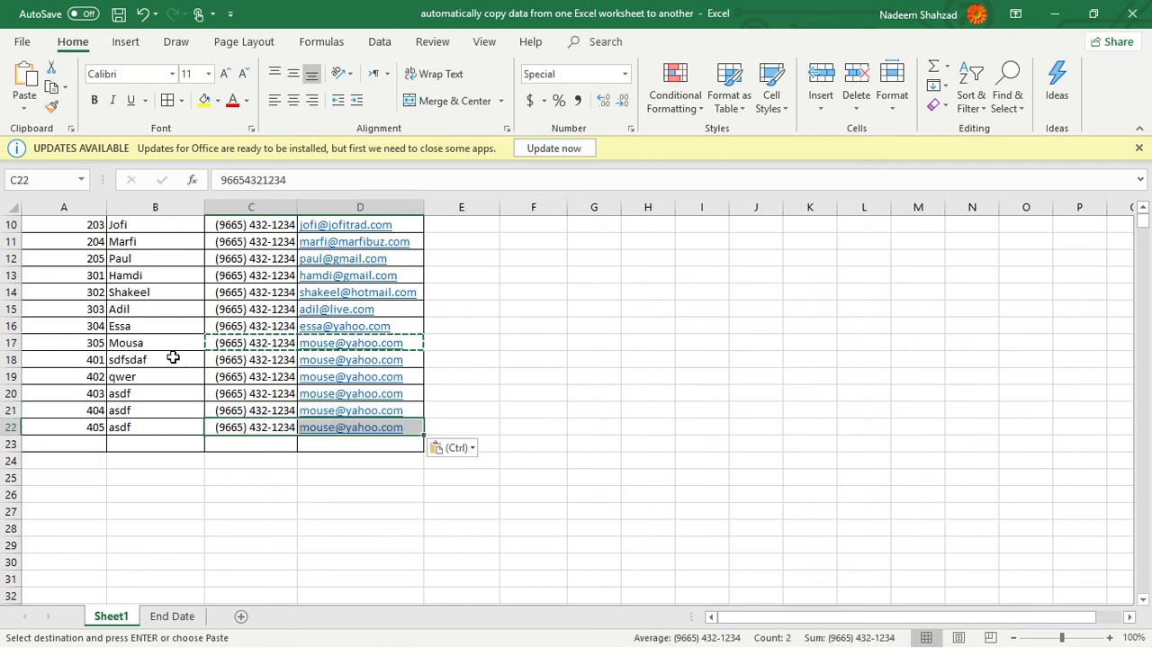
- Examine the linked apartment numbers and tenant names in rows 18 to 22 of the End Date sheet
click(172, 617)
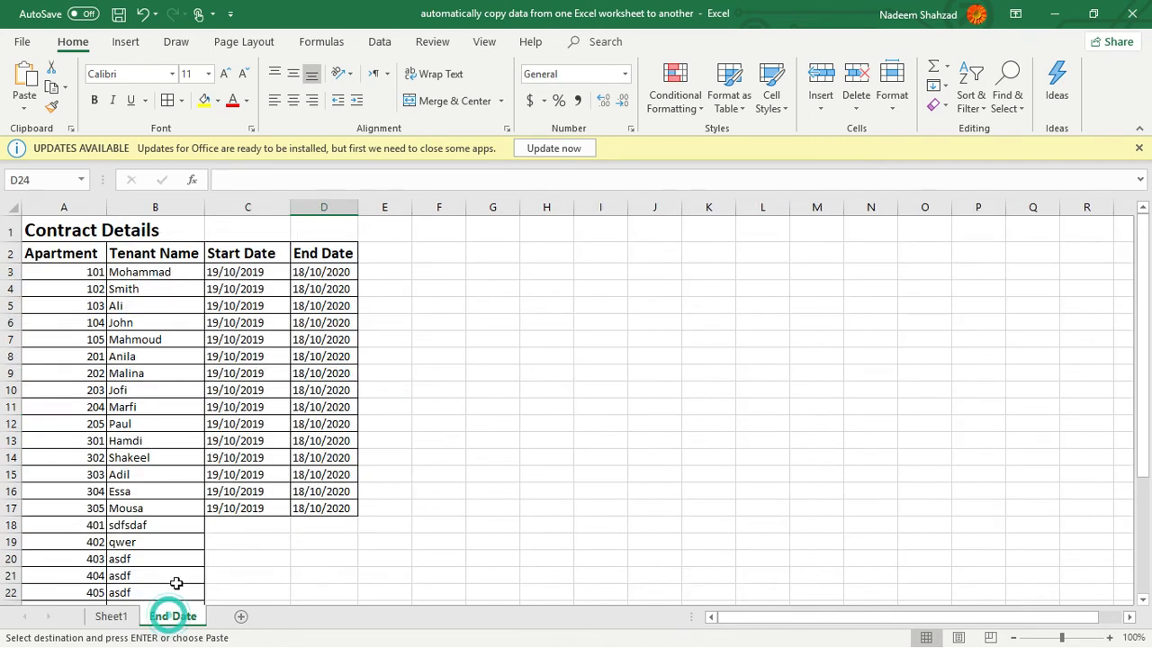
scroll(221, 458, down, 3)
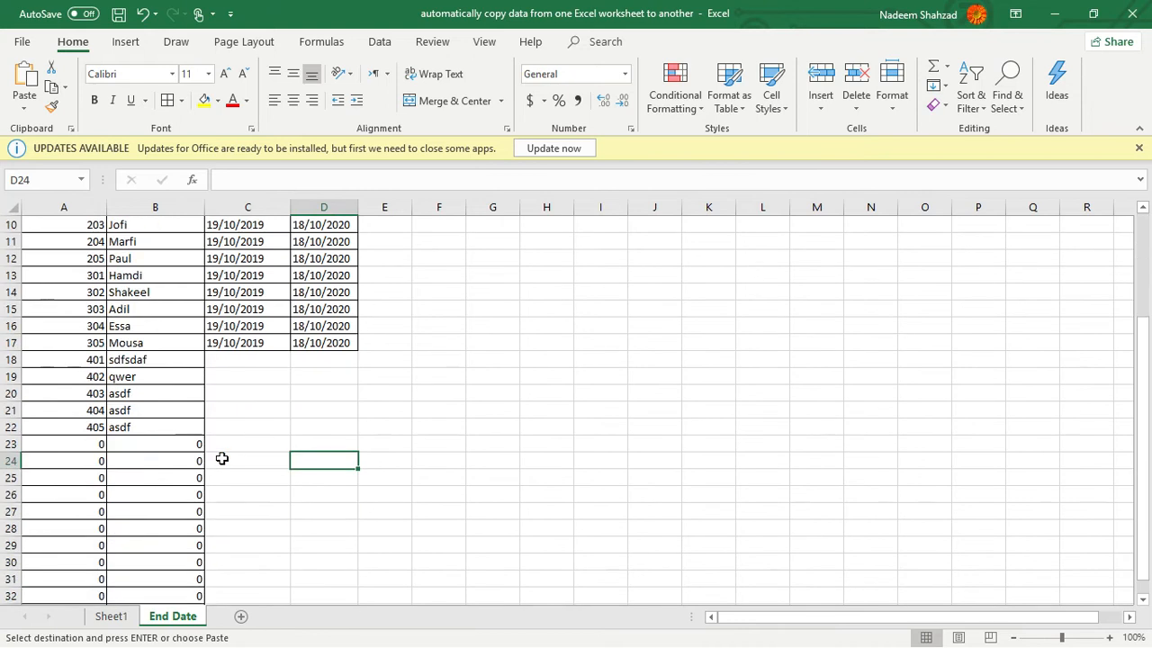
click(80, 361)
click(76, 377)
click(54, 394)
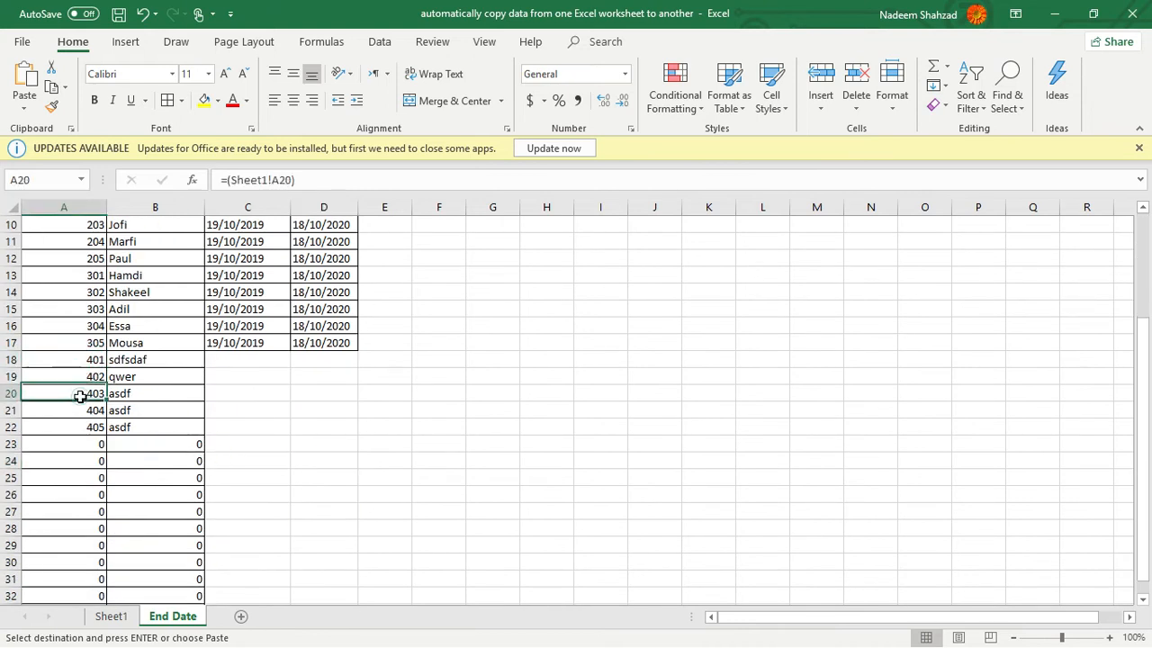
drag(72, 360, 155, 430)
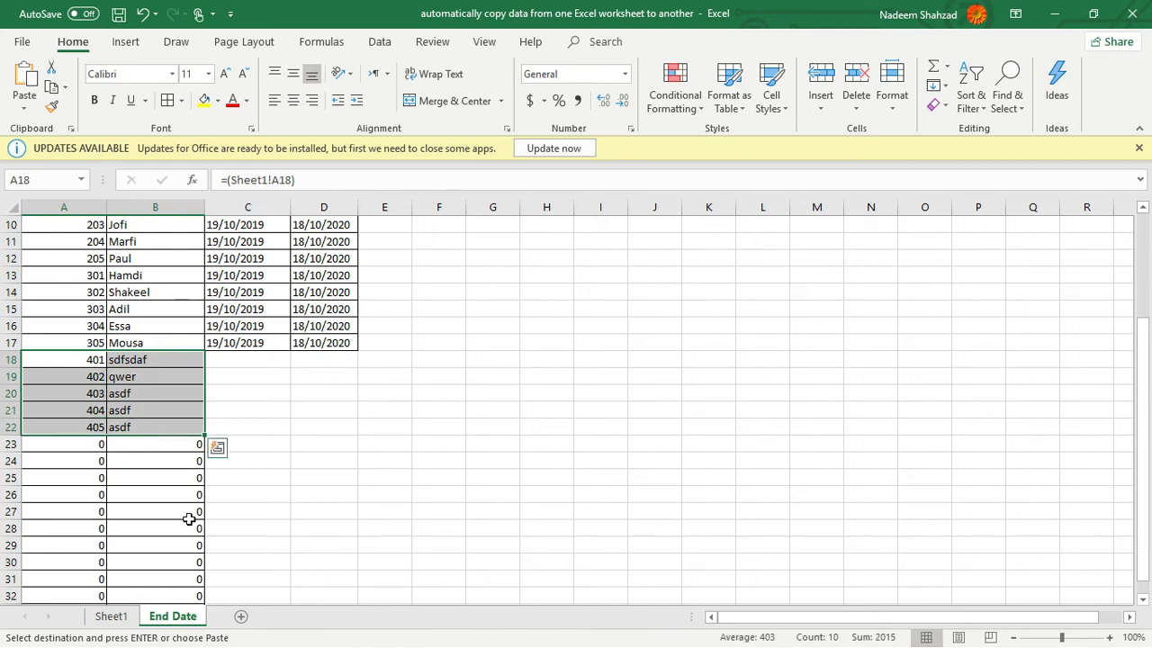
- Copy the start and end dates in C17:D17 of the End Date sheet into C18:D18
click(224, 341)
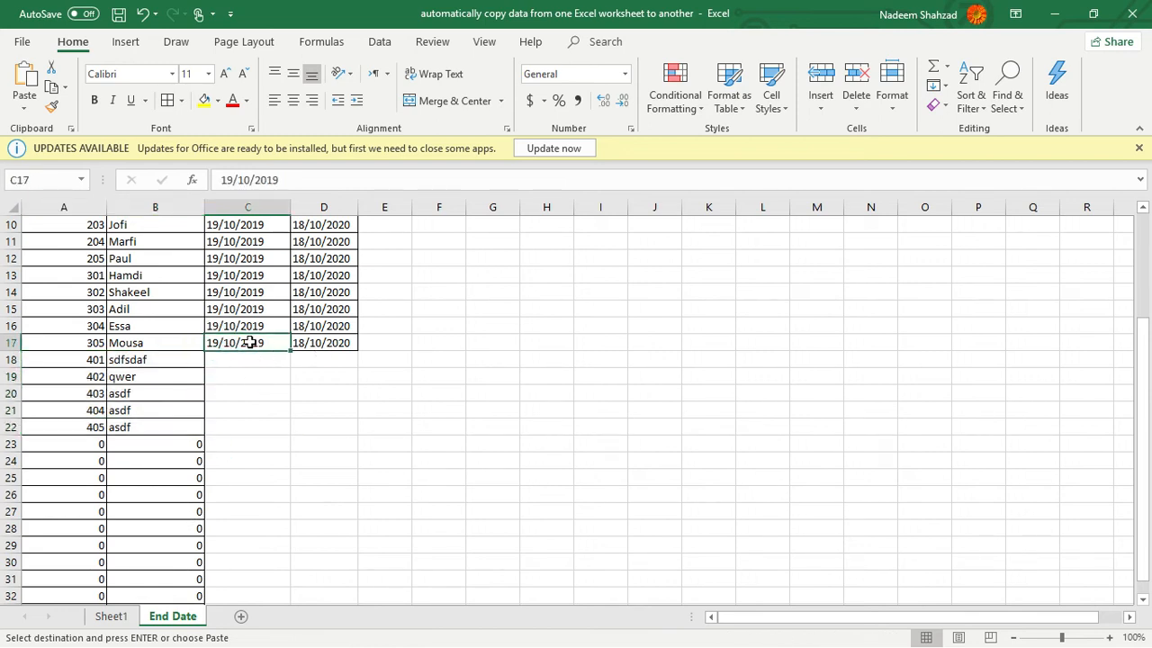
click(278, 386)
drag(243, 344, 342, 343)
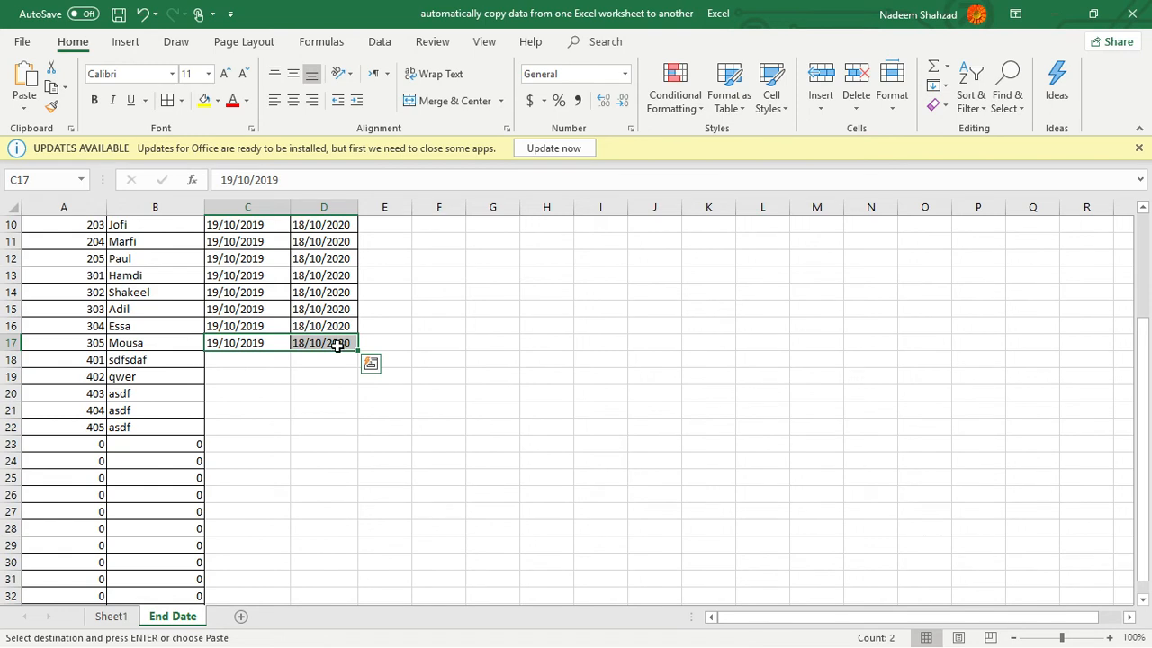
key(ctrl+c)
click(225, 358)
key(ctrl+v)
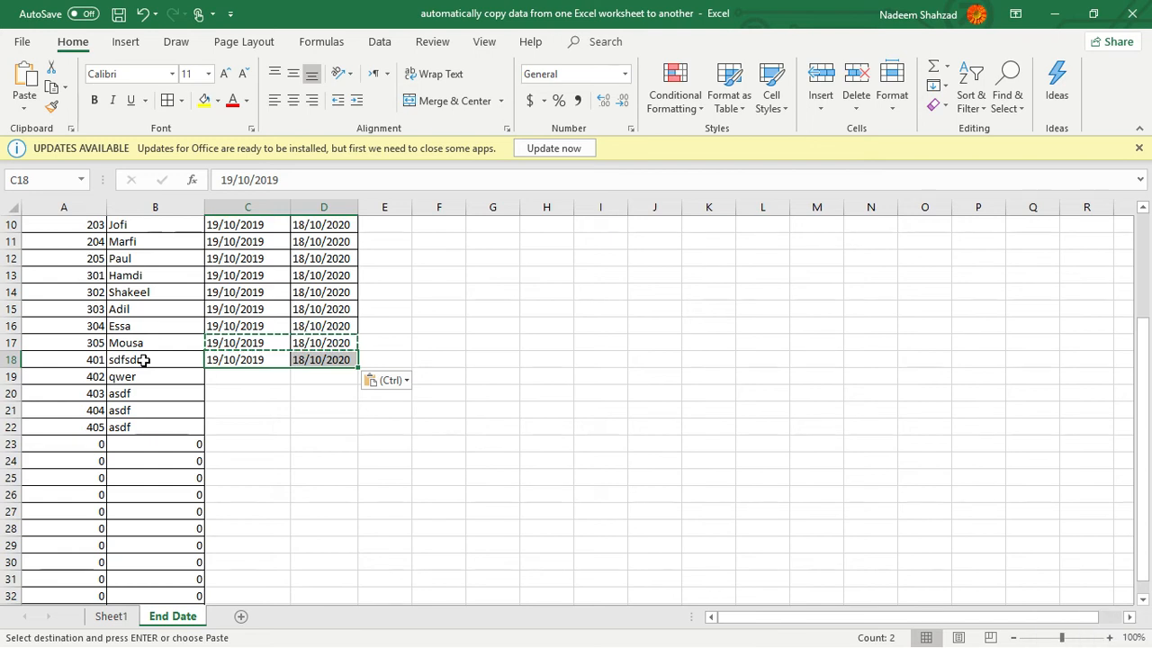
- Clear the apartment formulas from cells A3 to A33 on the End Date sheet
scroll(139, 387, up, 3)
drag(81, 275, 95, 587)
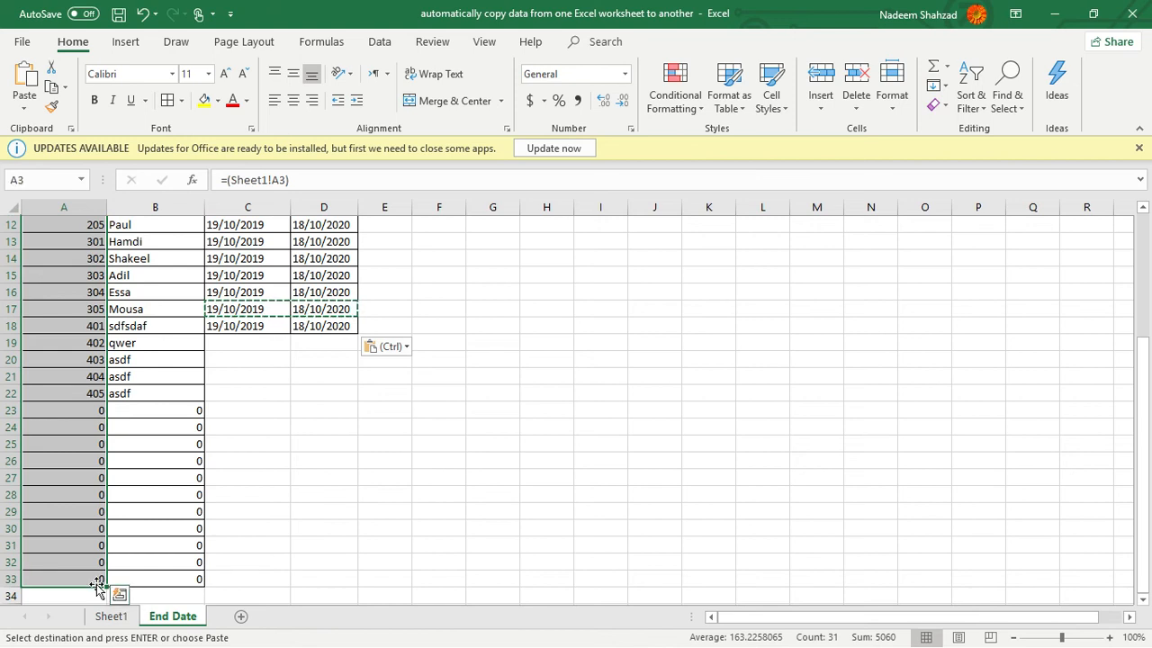
key(Delete)
scroll(98, 585, up, 4)
click(688, 576)
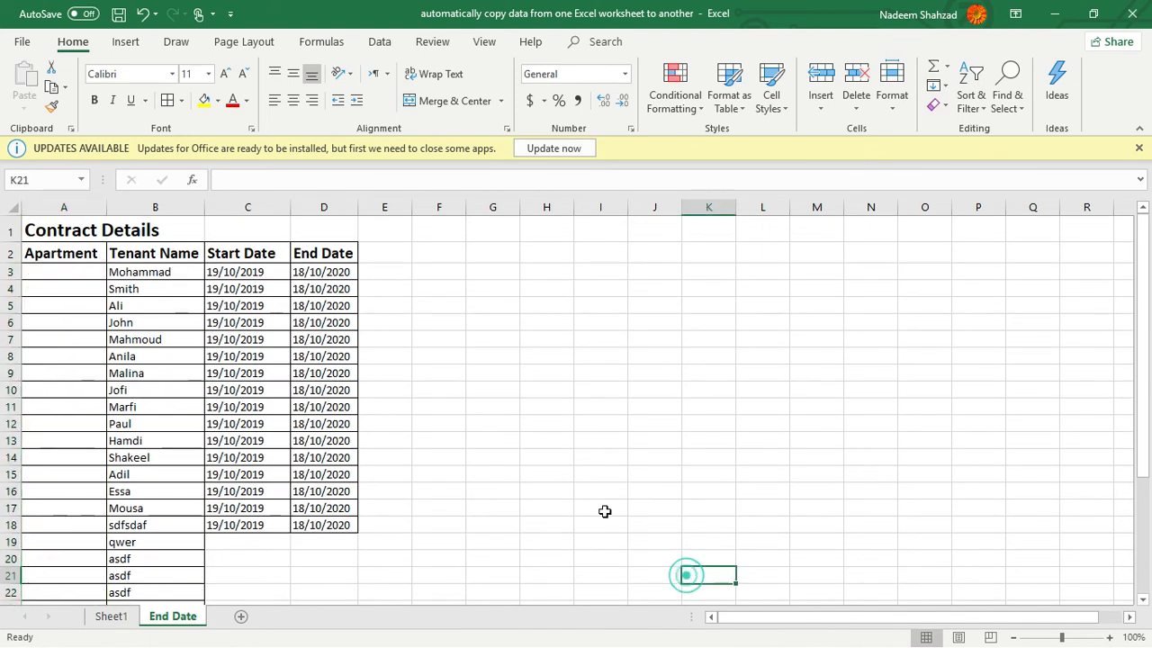
- Try to link cell A3 of the End Date sheet to cell A3 of Sheet1 by picking the reference, returning to End Date before confirming
click(78, 277)
click(236, 174)
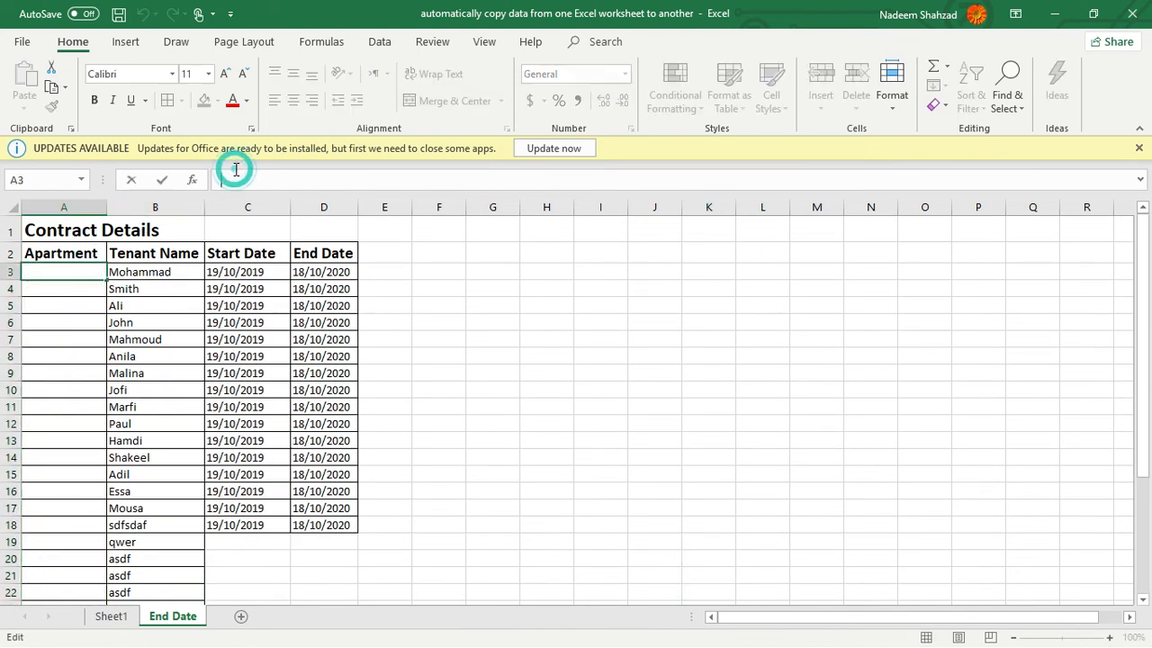
text(=)
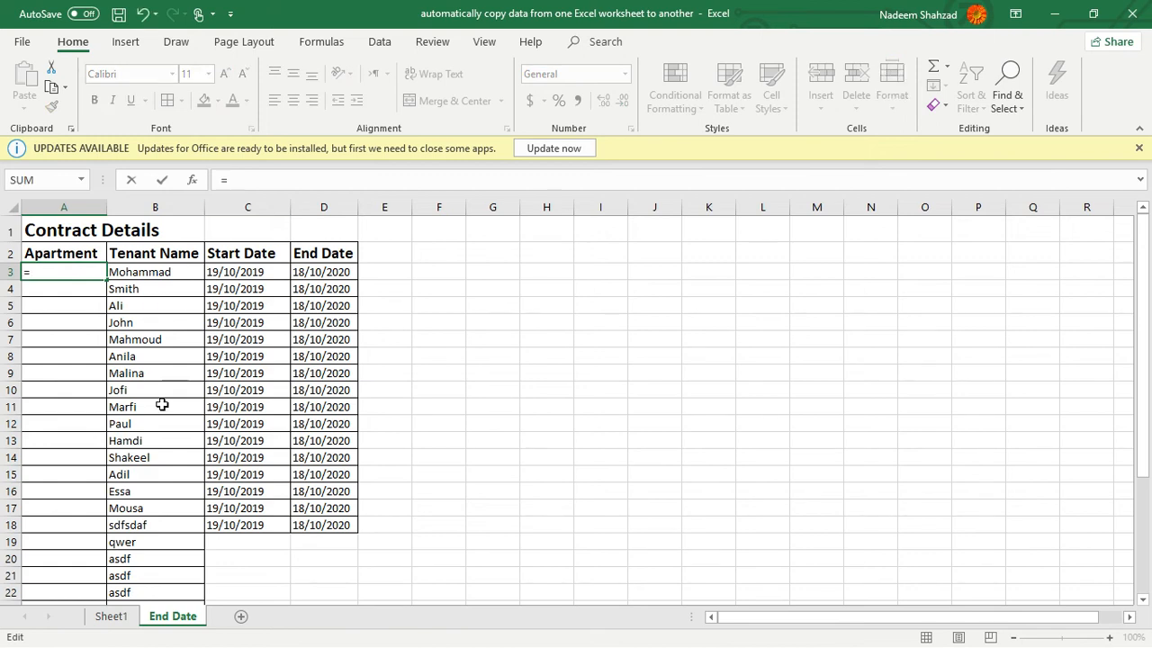
click(112, 616)
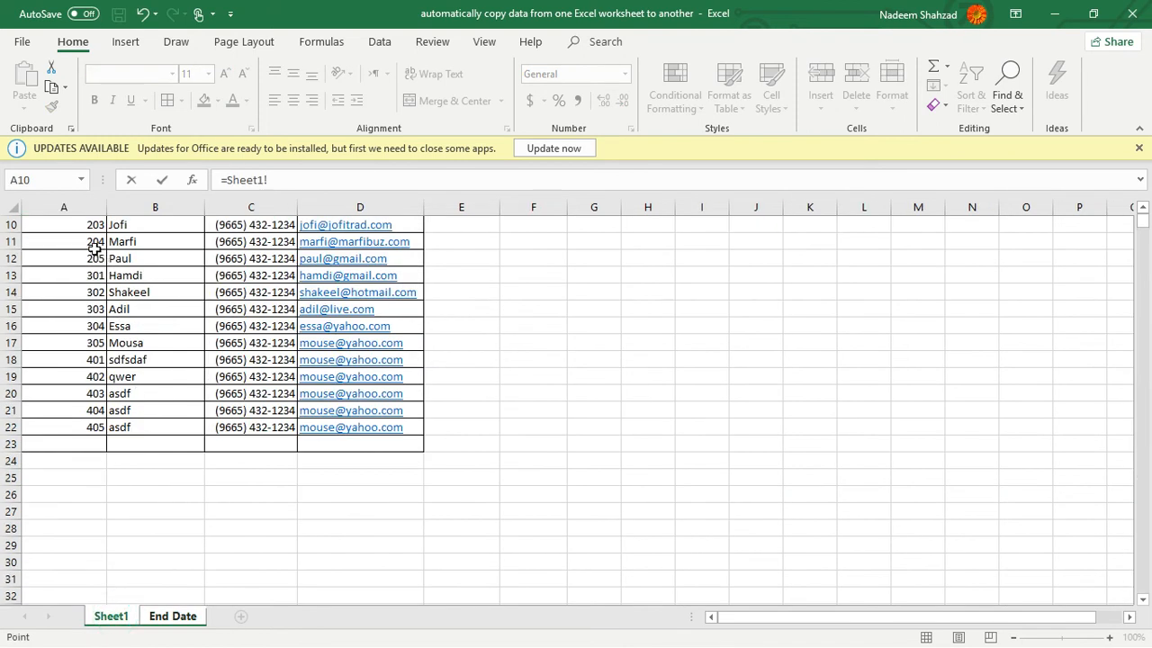
scroll(95, 249, up, 3)
click(79, 277)
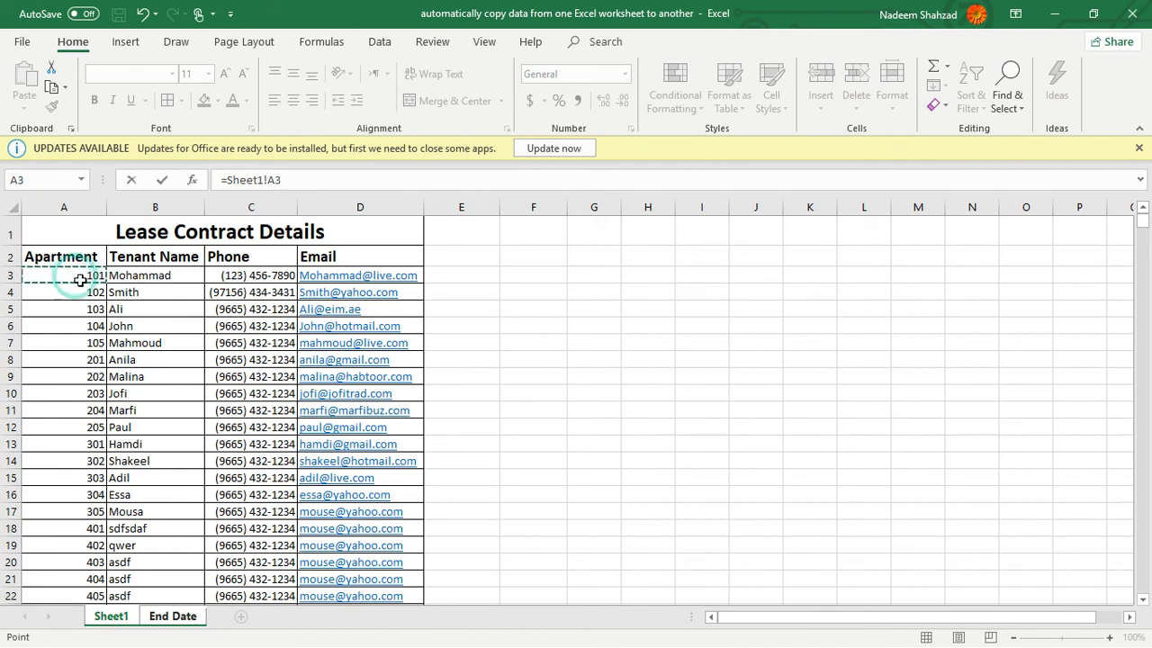
click(162, 616)
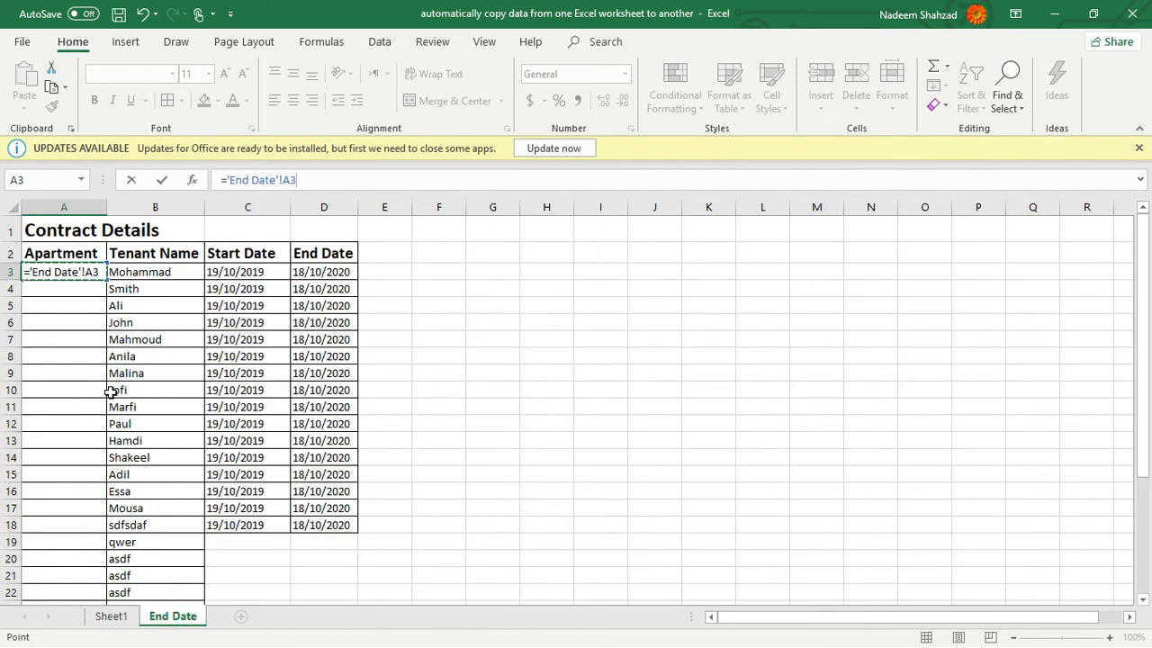
key(Return)
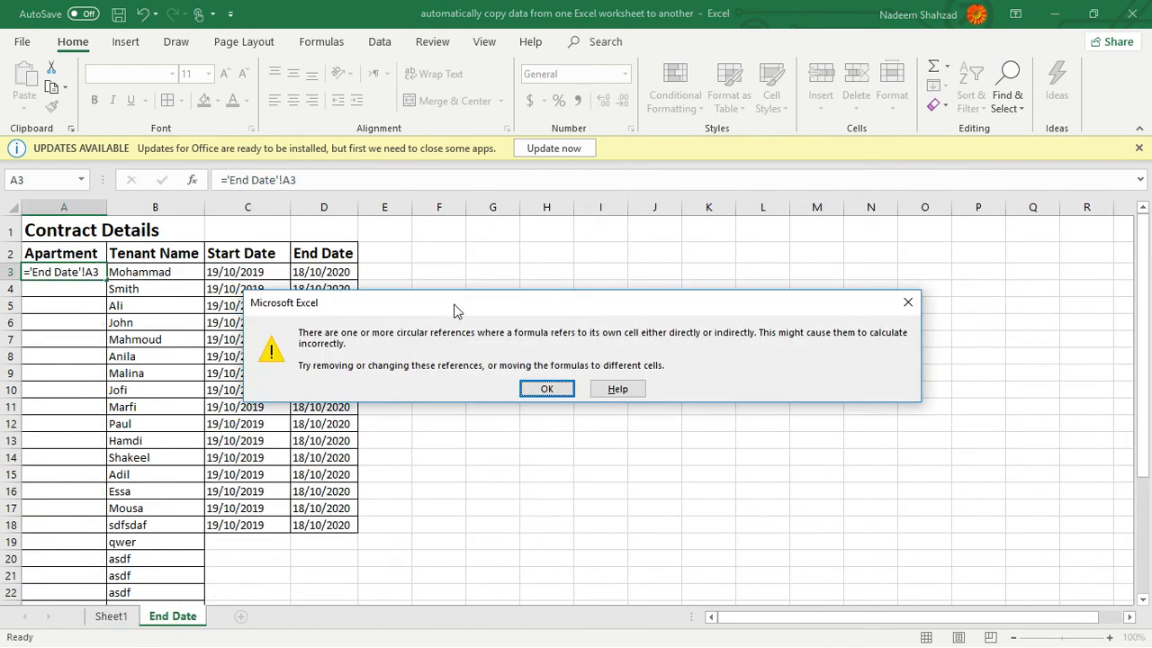
click(545, 390)
click(68, 269)
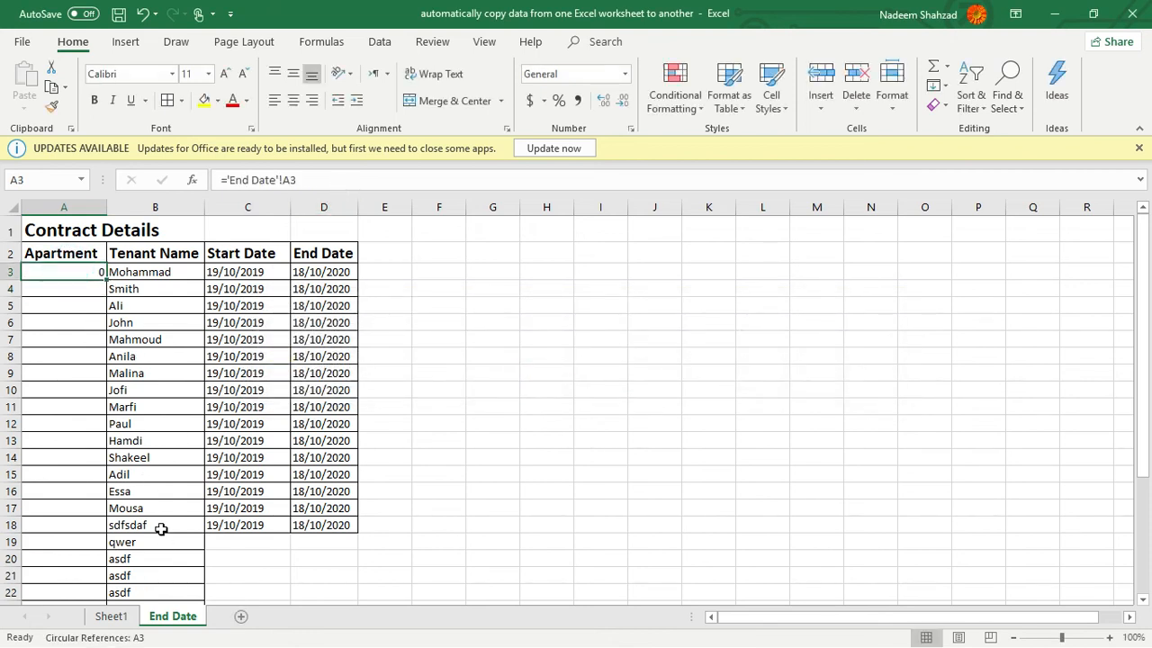
click(111, 616)
click(171, 616)
- Replace the formula in cell A3 of the End Date sheet with =Sheet1!A3, picking the reference on Sheet1
drag(325, 179, 193, 178)
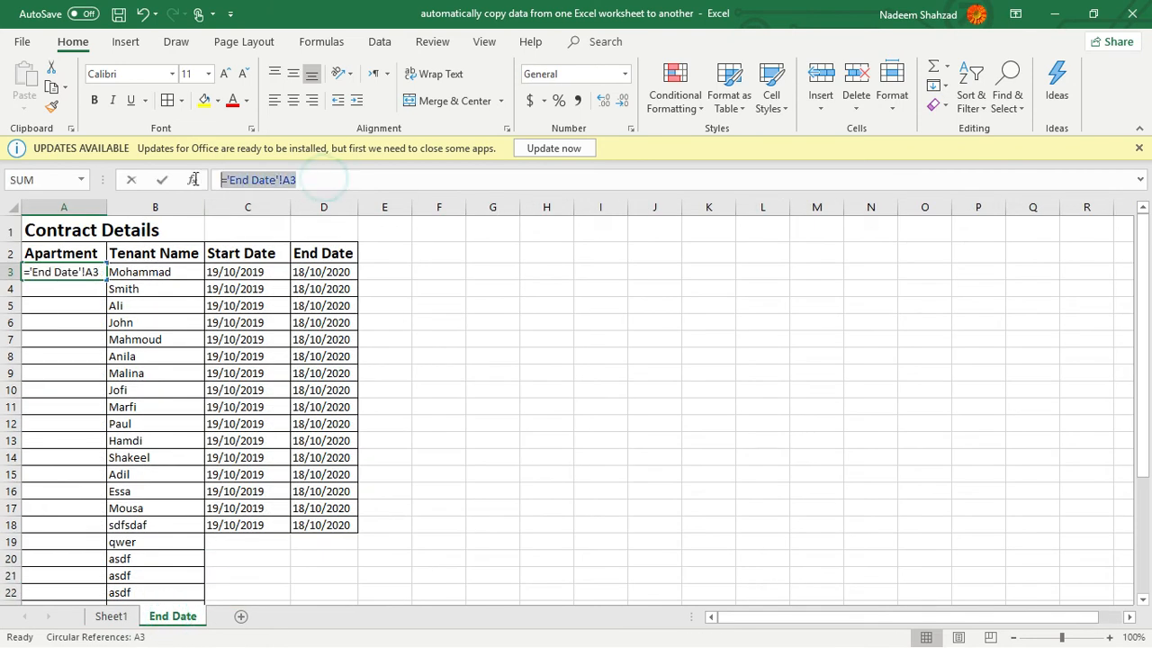
key(BackSpace)
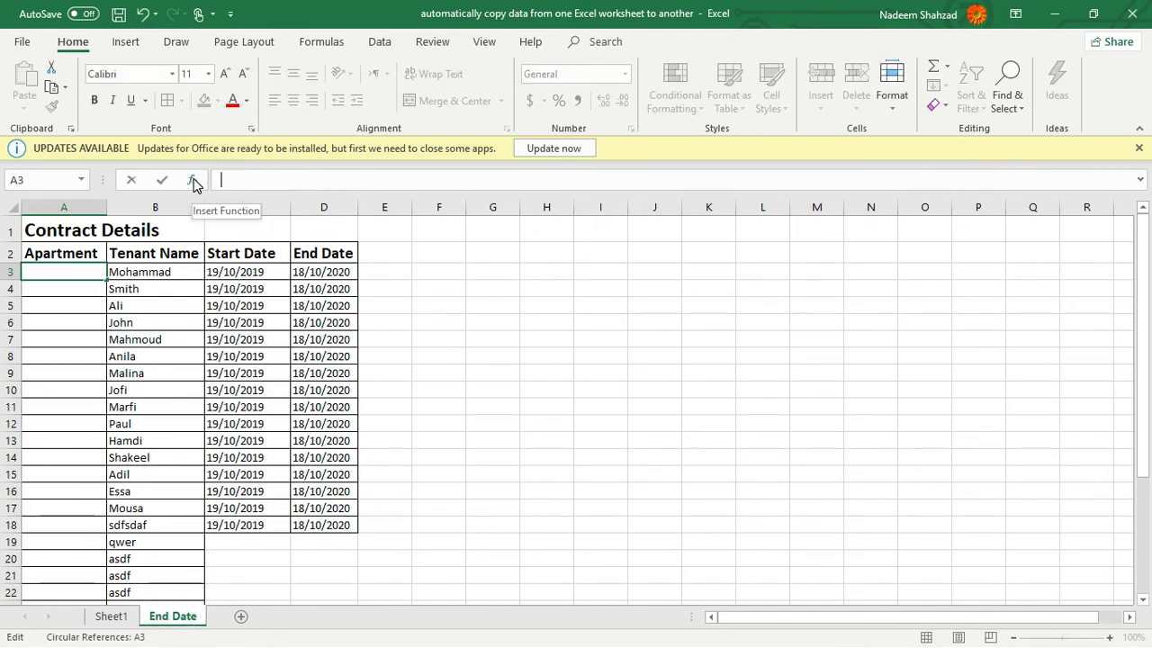
text(=)
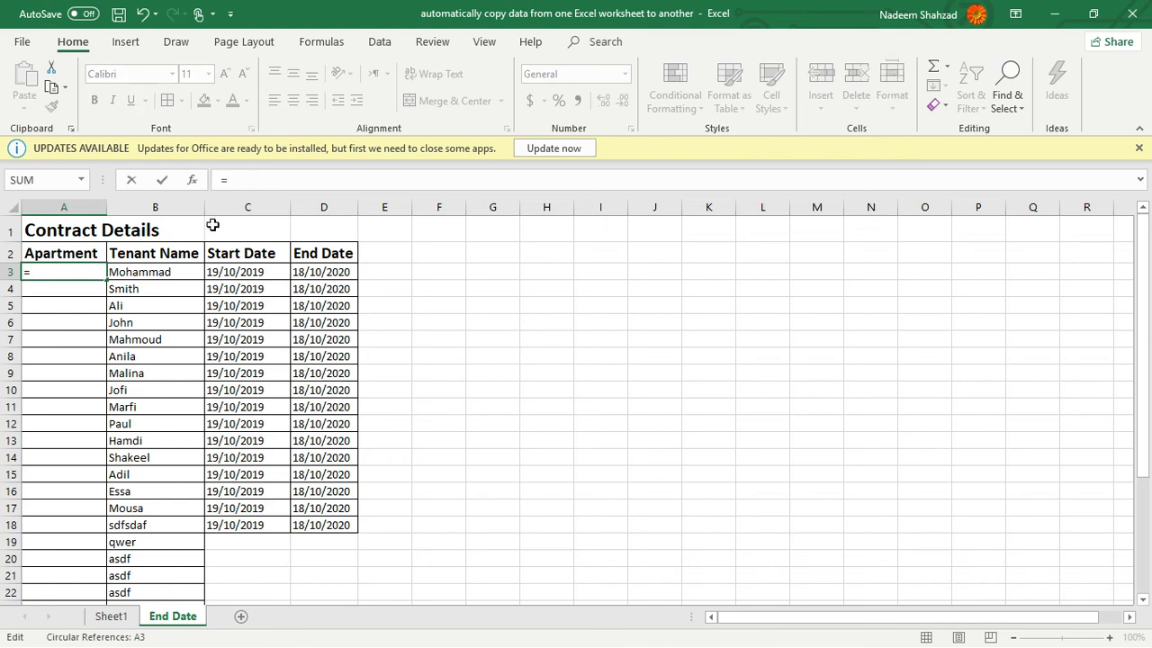
click(112, 617)
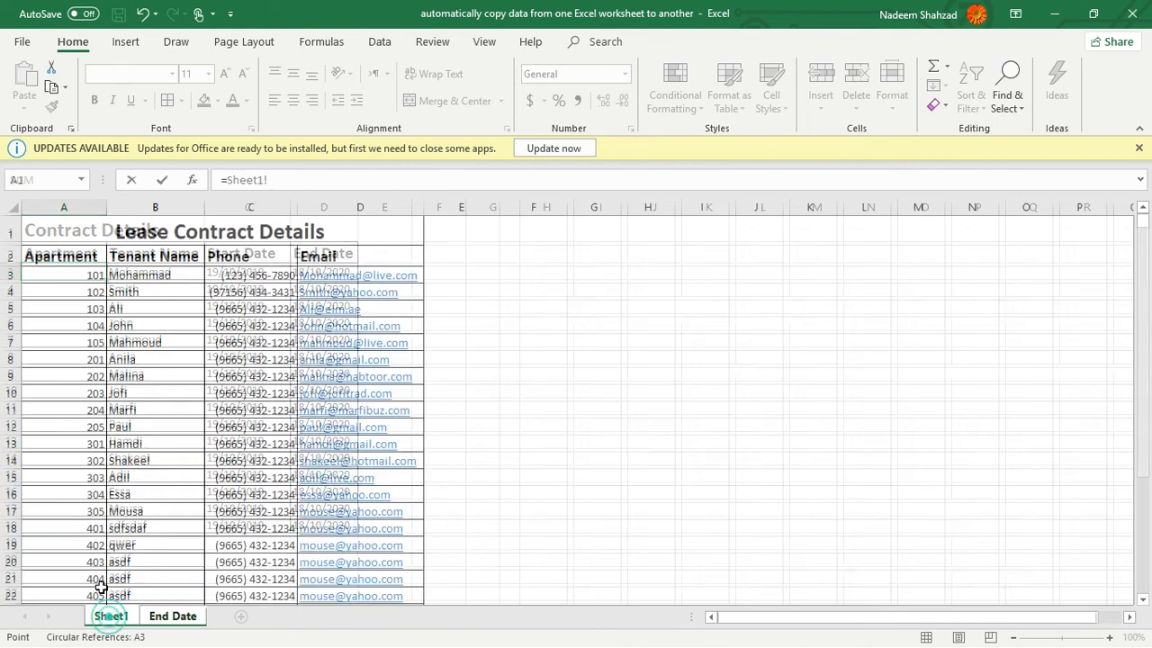
click(84, 276)
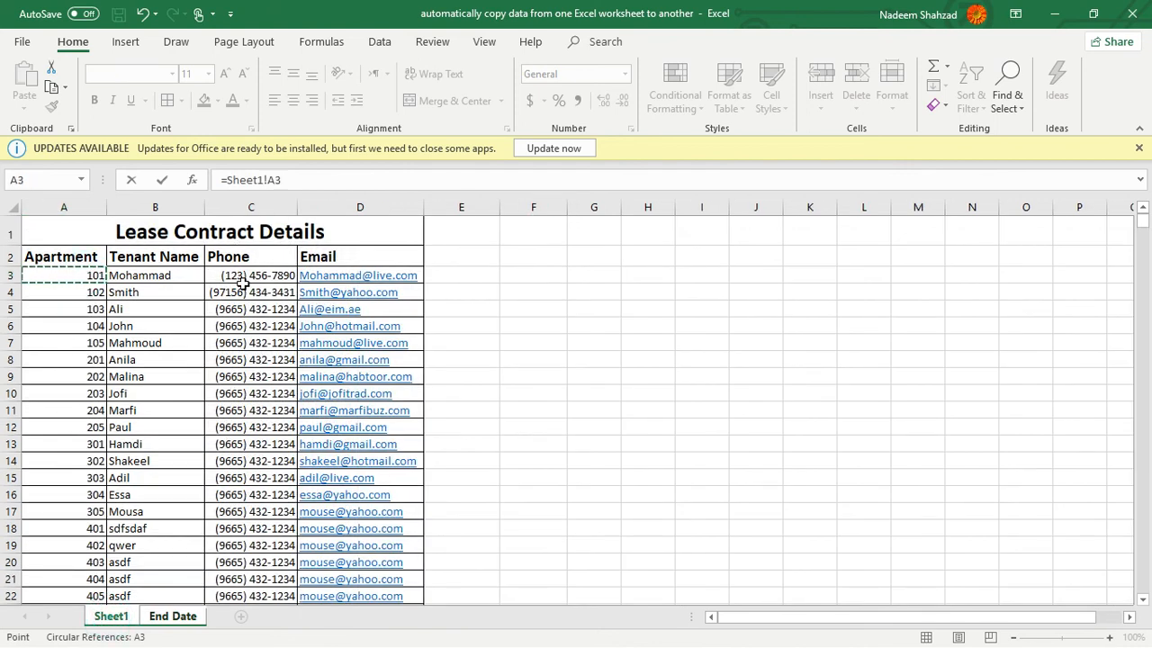
key(Return)
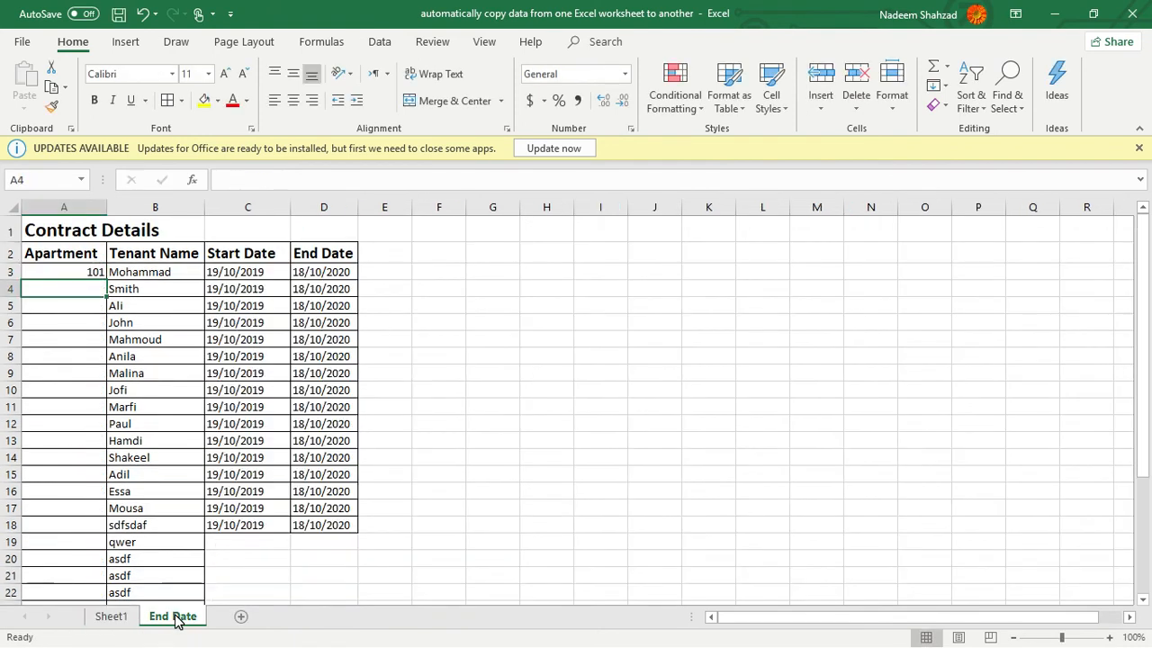
- Fill the =Sheet1!A3 formula from cell A3 down to A33 on the End Date sheet
click(90, 274)
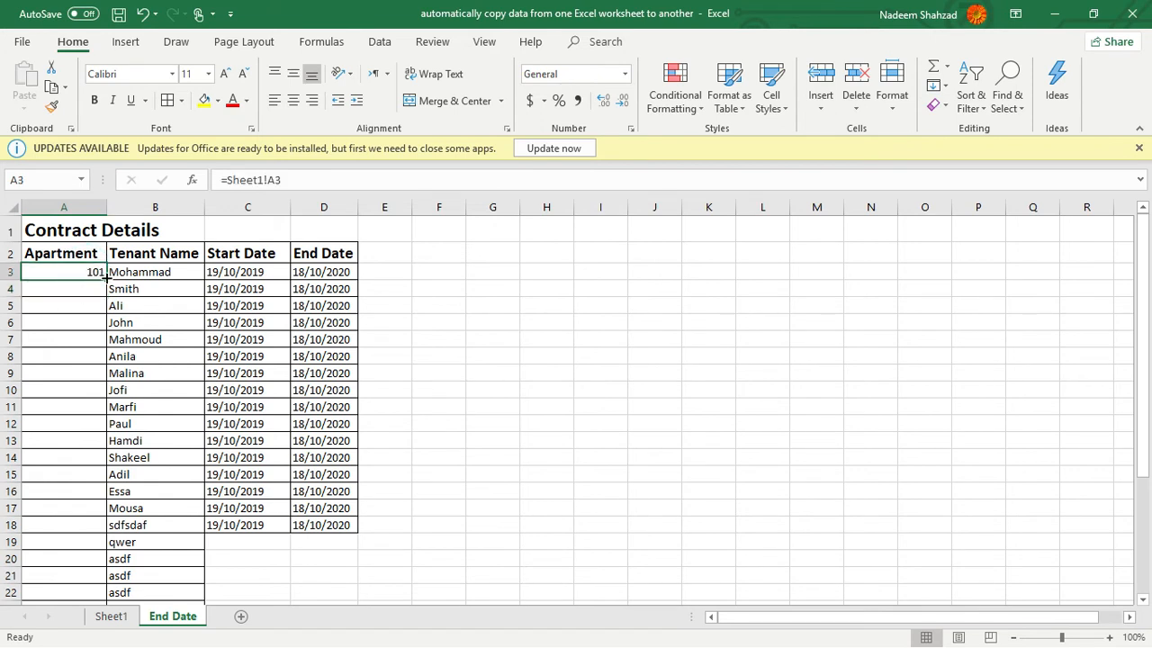
drag(103, 282, 104, 567)
scroll(425, 486, up, 4)
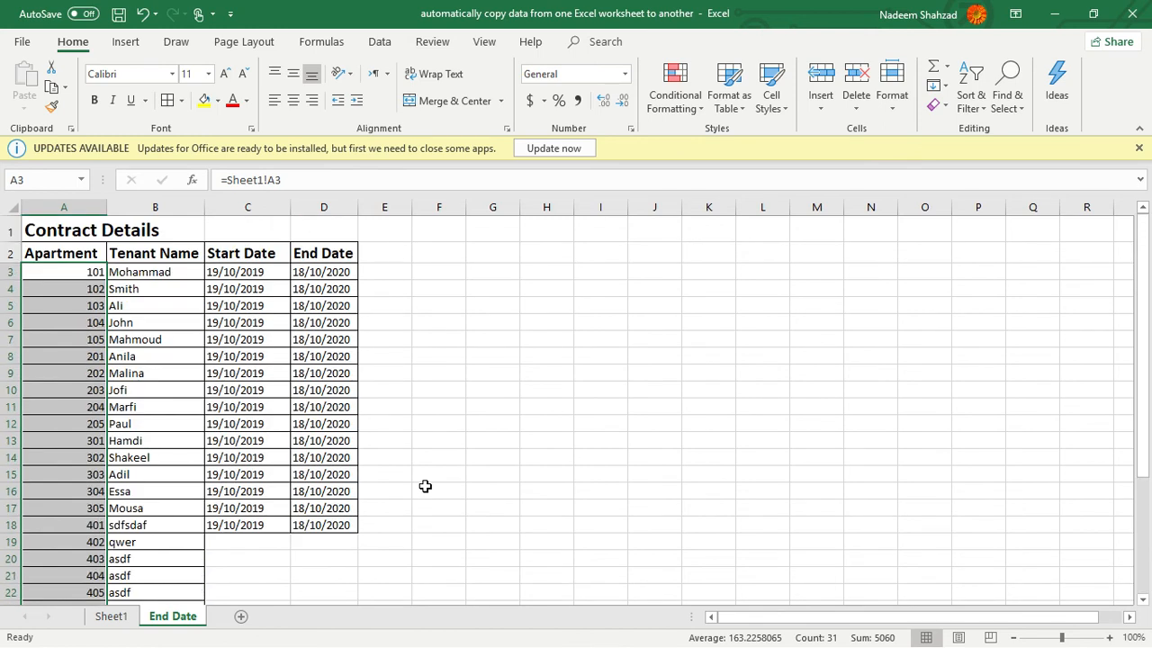
- Minimise the workbook window and view the formula format notes on the desktop
click(1053, 13)
click(1097, 86)
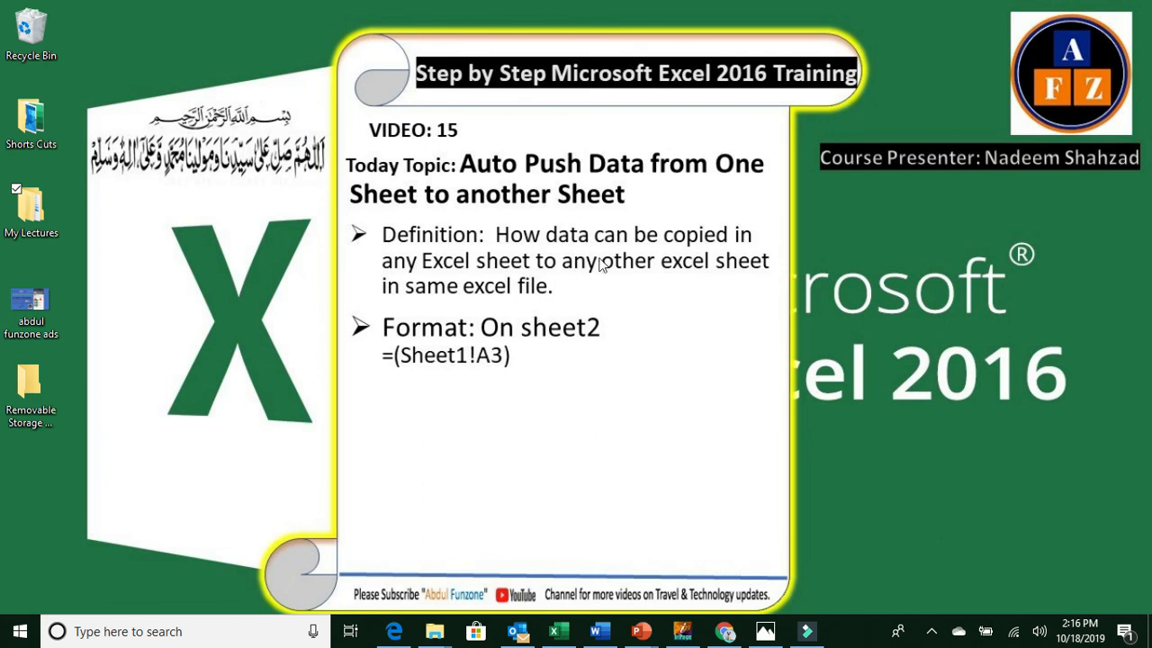
click(481, 335)
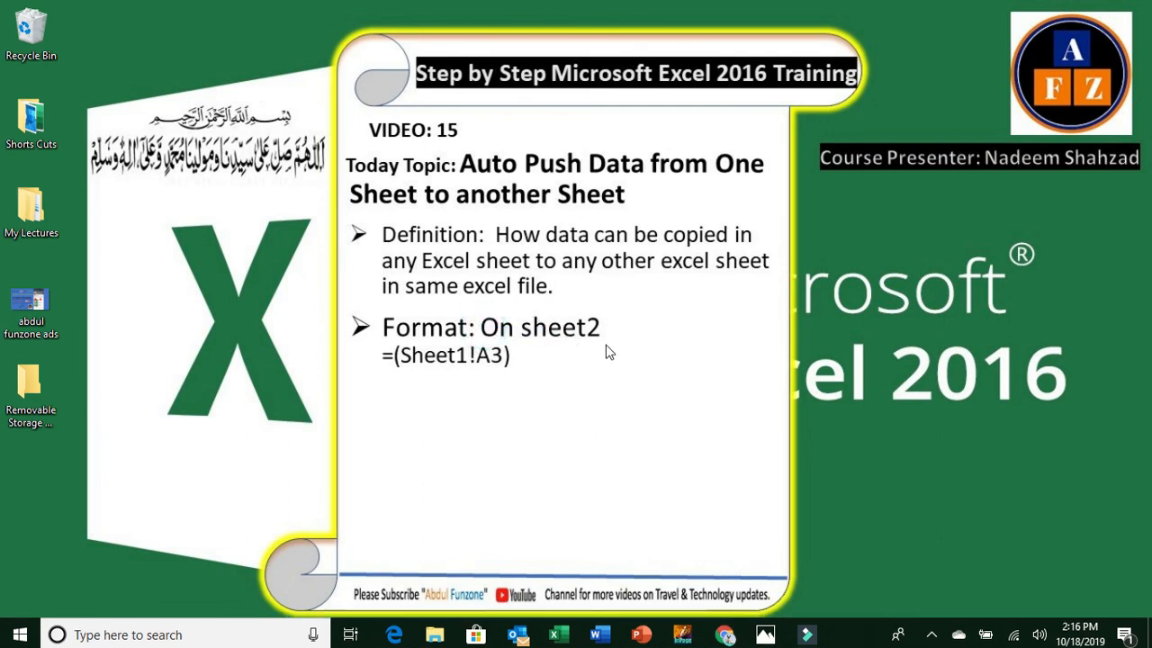